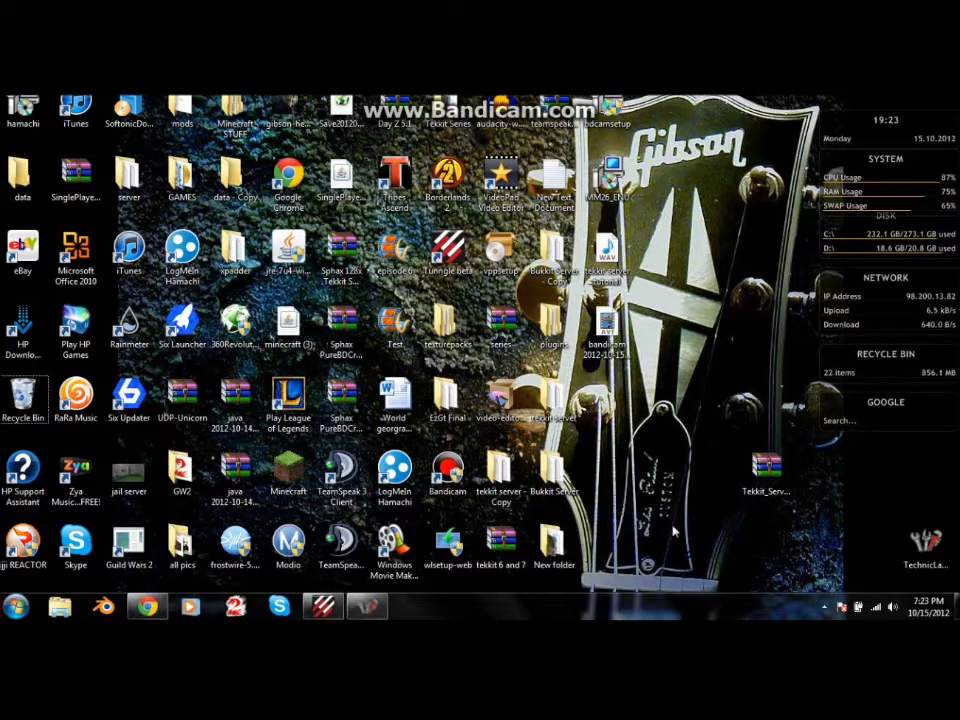
Open the Tekkit_Server_3.1.2.zip archive from the desktop, examine its files and folders, and close it.
{"action": "left_click_drag", "start_coordinate": [766, 466], "coordinate": [742, 405]}
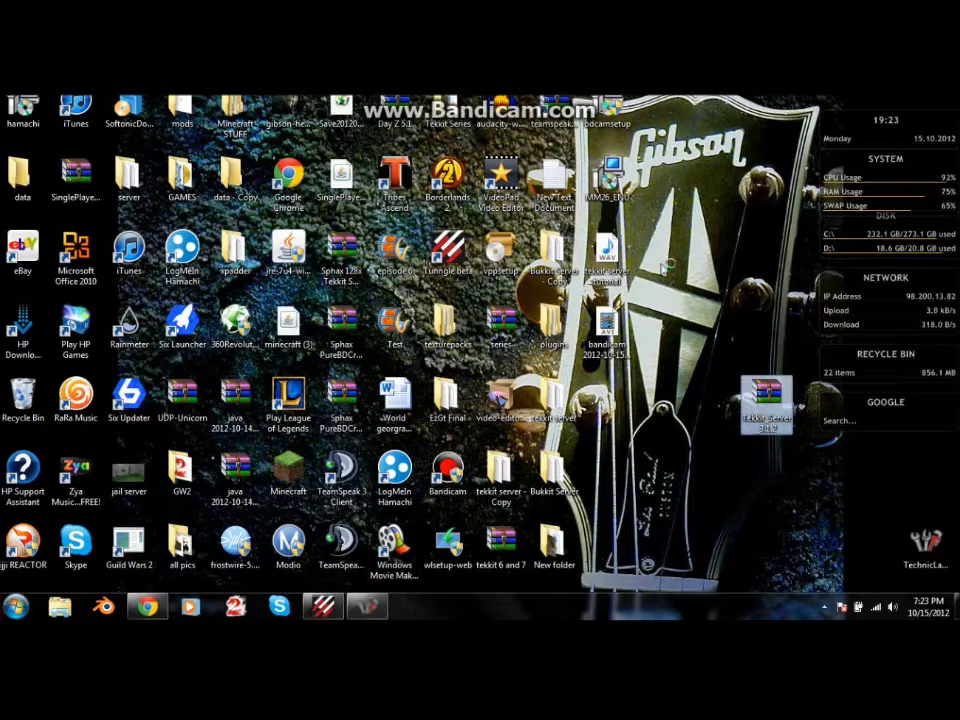
{"action": "double_click", "coordinate": [767, 392]}
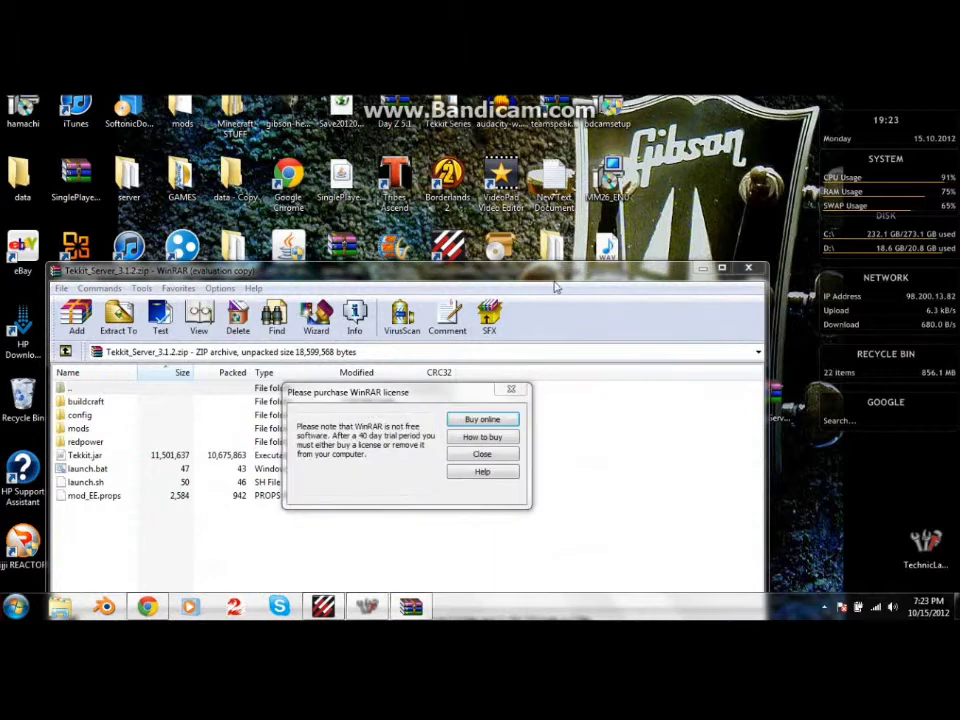
{"action": "left_click", "coordinate": [511, 389]}
{"action": "left_click_drag", "start_coordinate": [540, 271], "coordinate": [565, 188]}
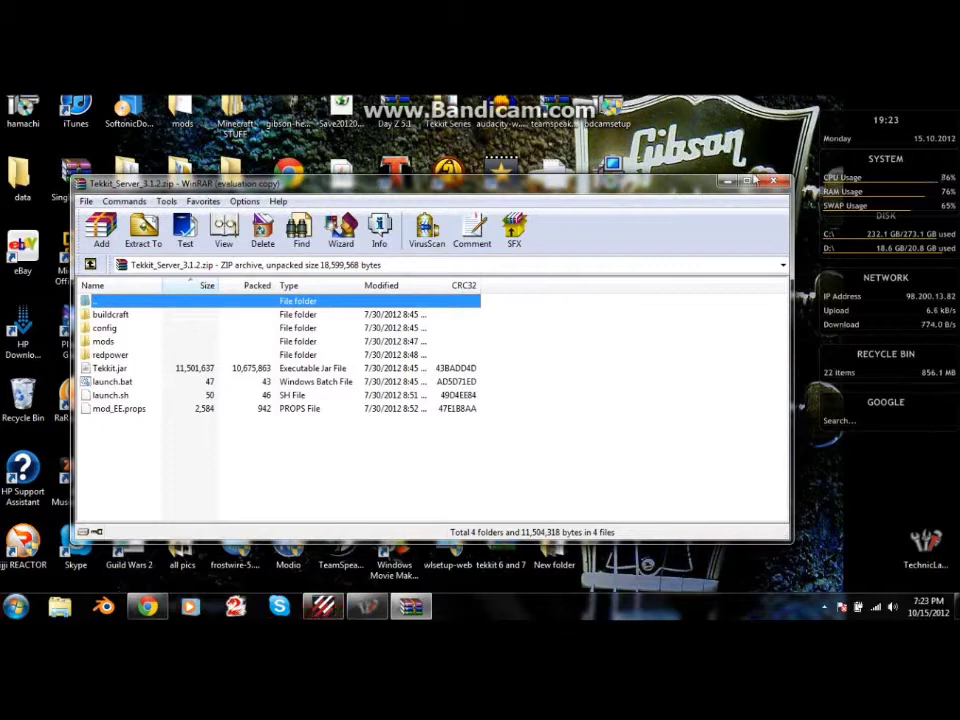
{"action": "left_click", "coordinate": [772, 182]}
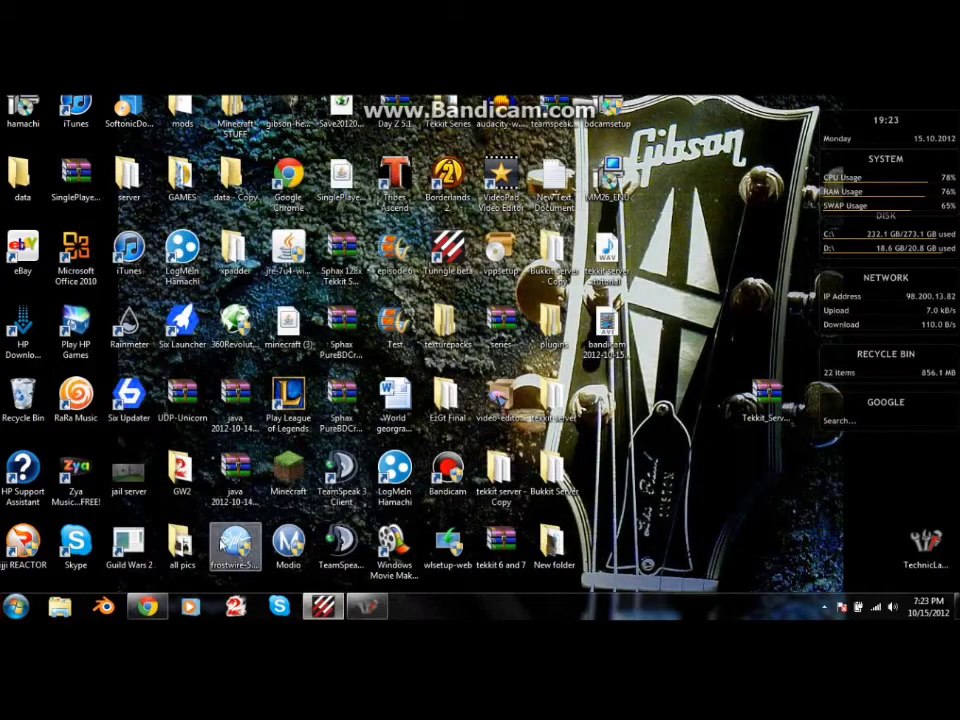
Switch to Chrome and open the Tekkit page on technicpack.net.
{"action": "left_click", "coordinate": [149, 607]}
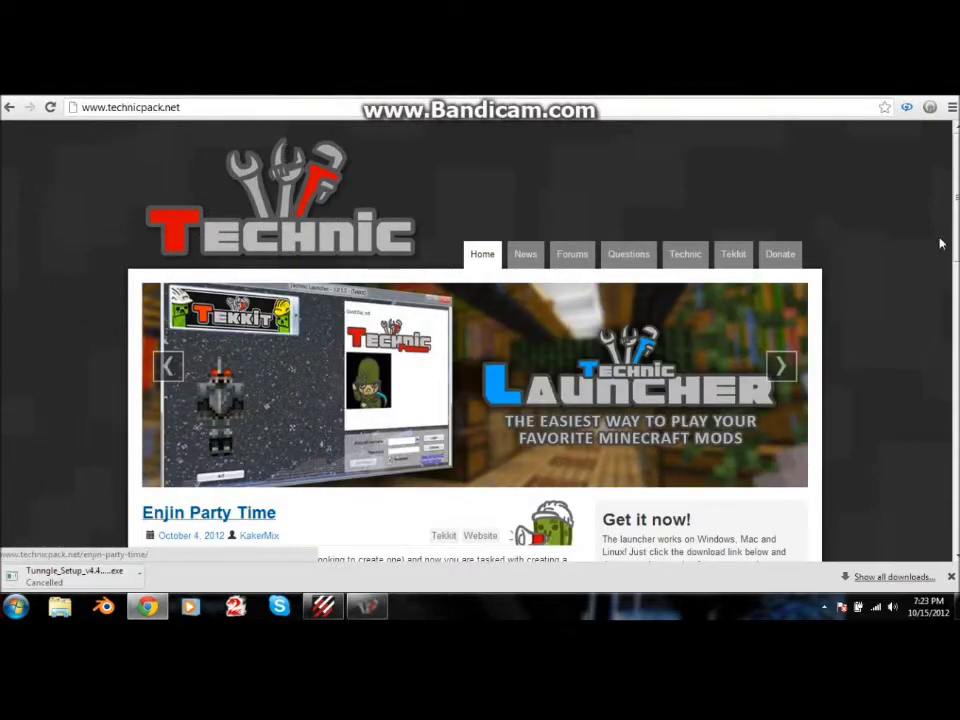
{"action": "left_click", "coordinate": [893, 98]}
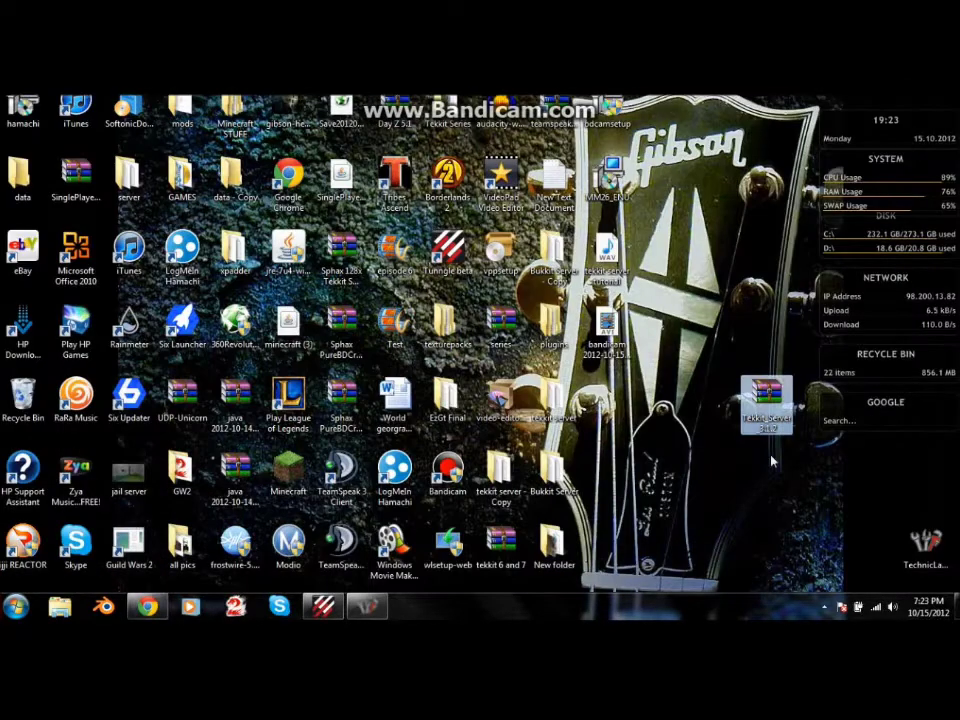
{"action": "left_click", "coordinate": [147, 607]}
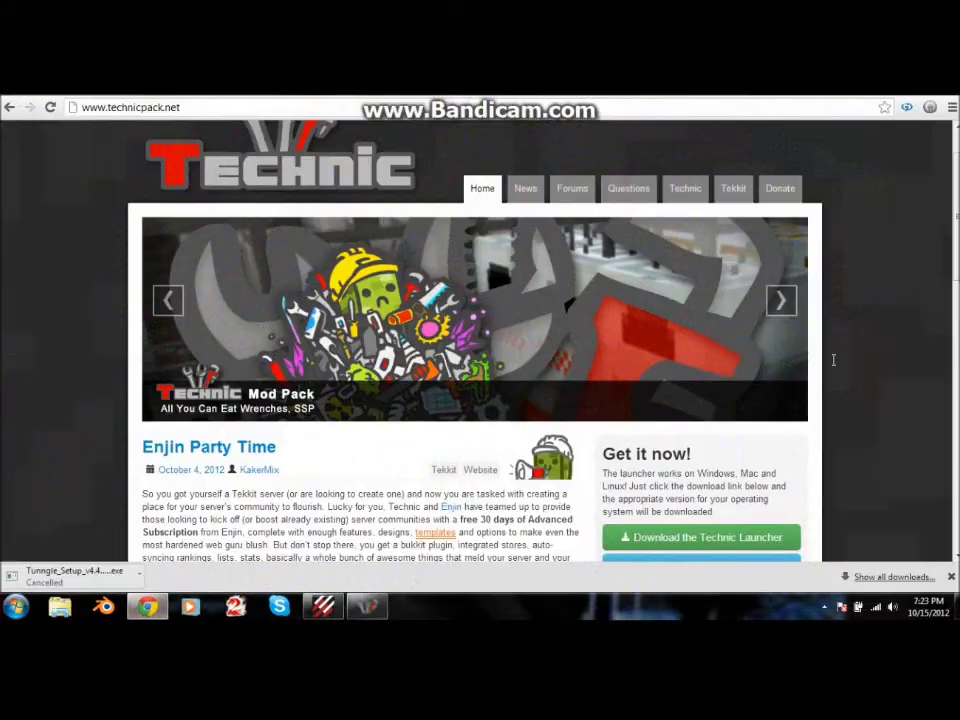
{"action": "scroll", "coordinate": [475, 340], "scroll_direction": "down", "scroll_amount": 3}
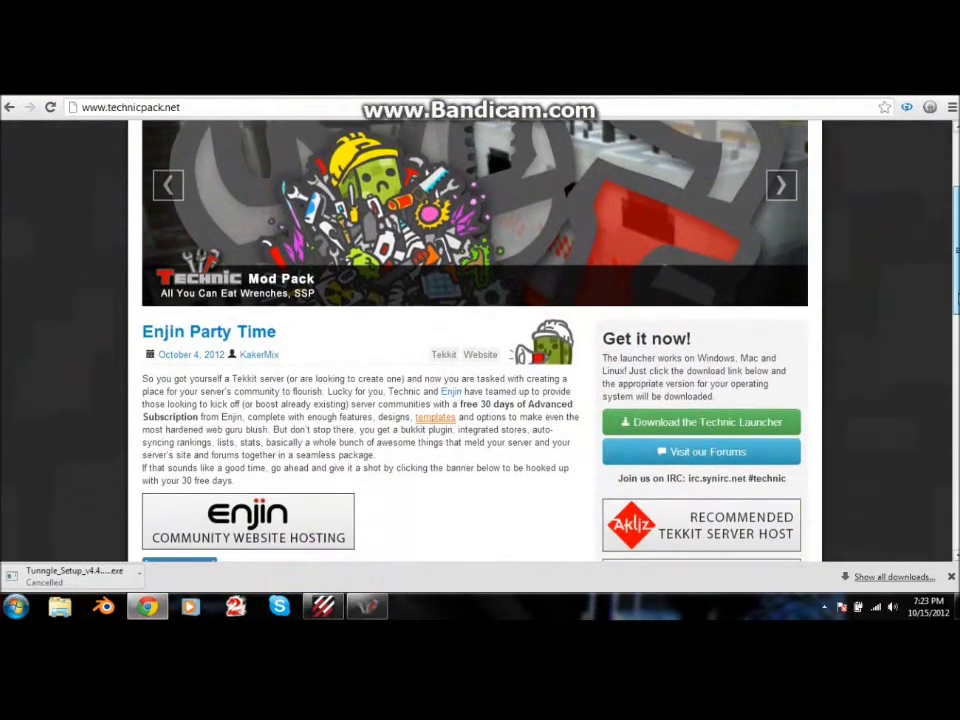
{"action": "scroll", "coordinate": [475, 340], "scroll_direction": "up", "scroll_amount": 3}
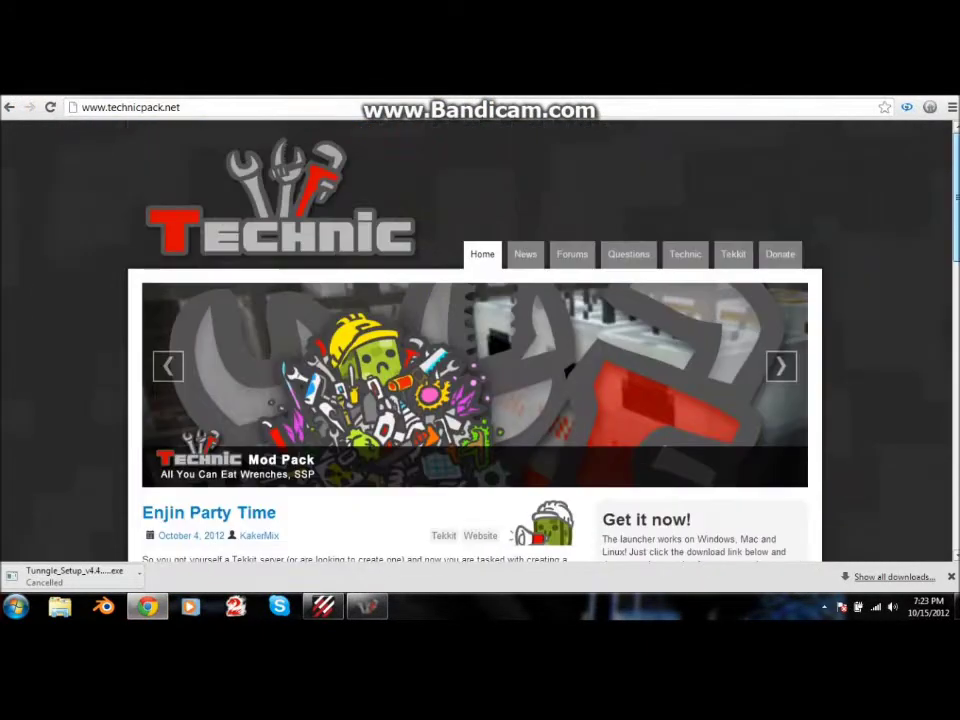
{"action": "left_click", "coordinate": [733, 254]}
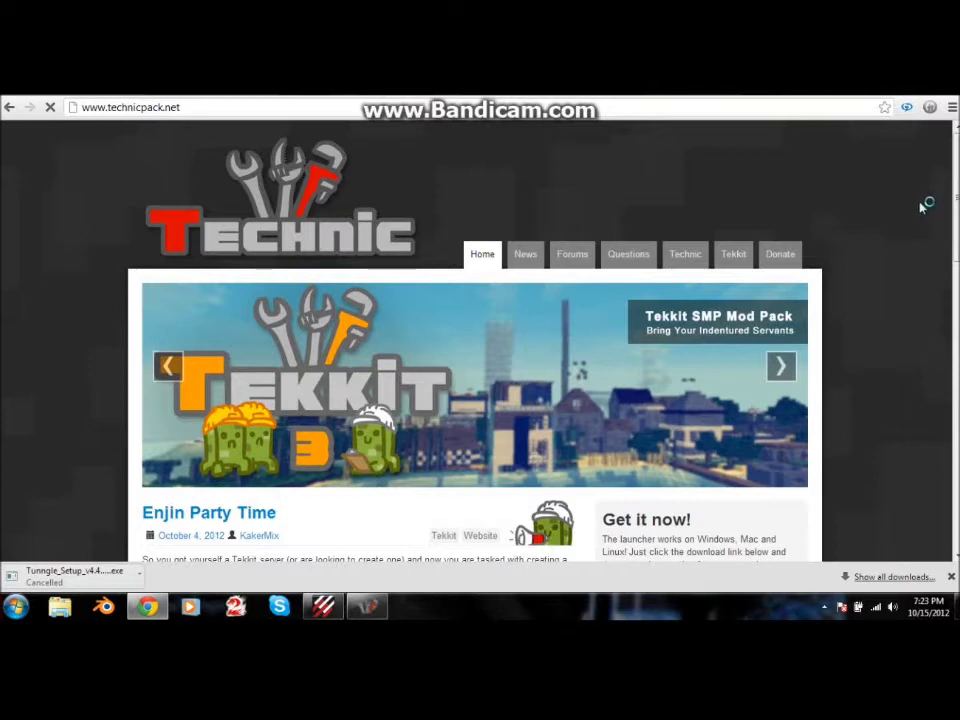
{"action": "left_click", "coordinate": [741, 260]}
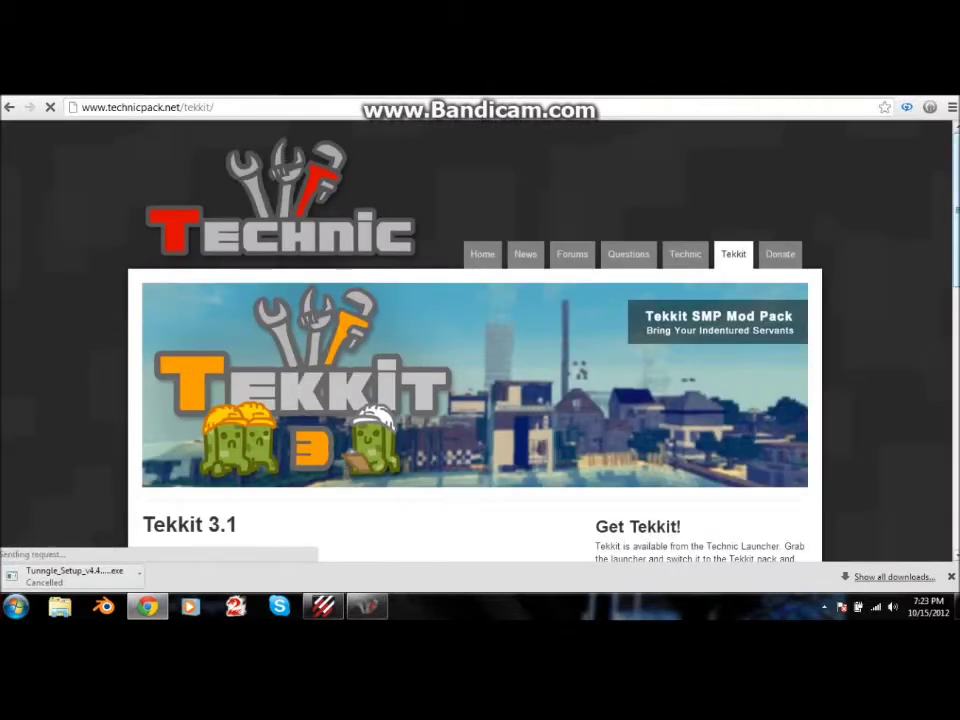
Start the Tekkit Server 3.1.2 download from the Get Tekkit section and cancel it.
{"action": "scroll", "coordinate": [956, 207], "scroll_direction": "down", "scroll_amount": 1}
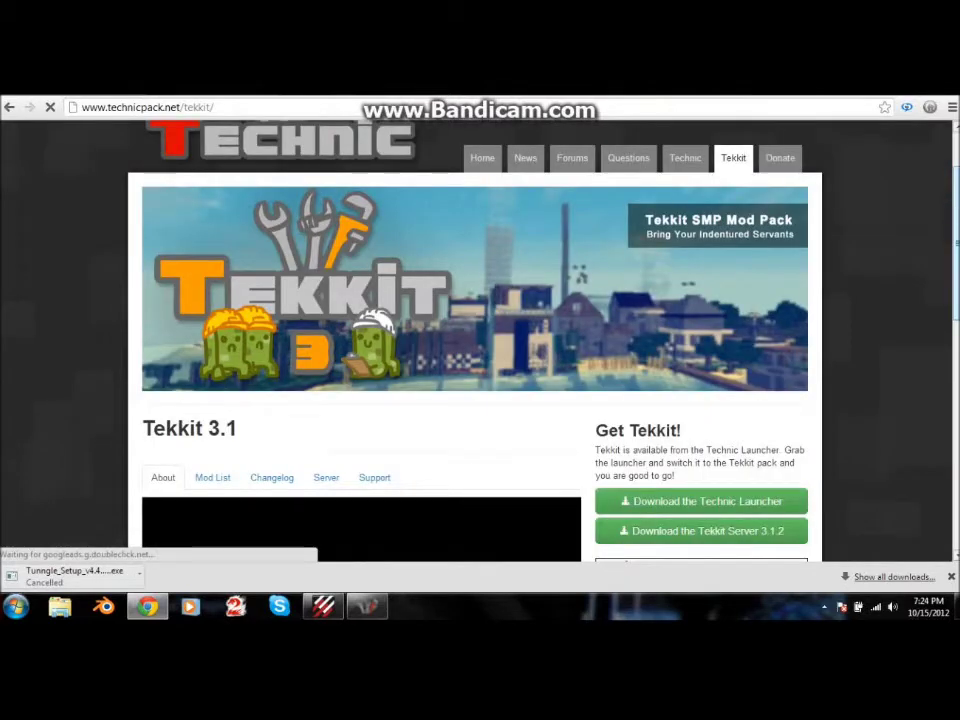
{"action": "scroll", "coordinate": [739, 349], "scroll_direction": "down", "scroll_amount": 1}
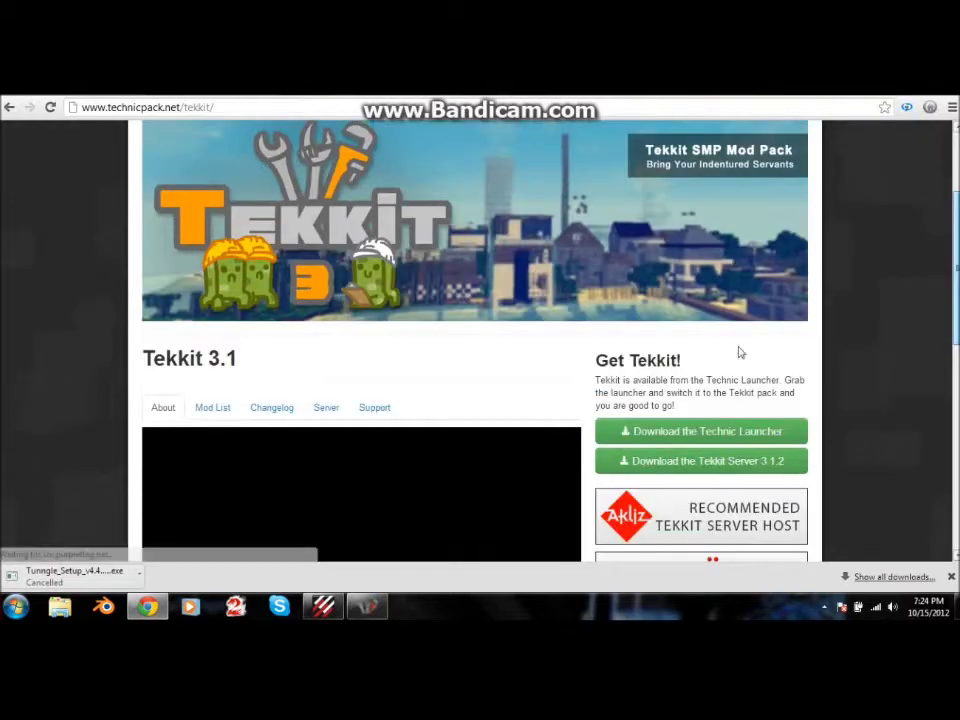
{"action": "scroll", "coordinate": [739, 349], "scroll_direction": "down", "scroll_amount": 1}
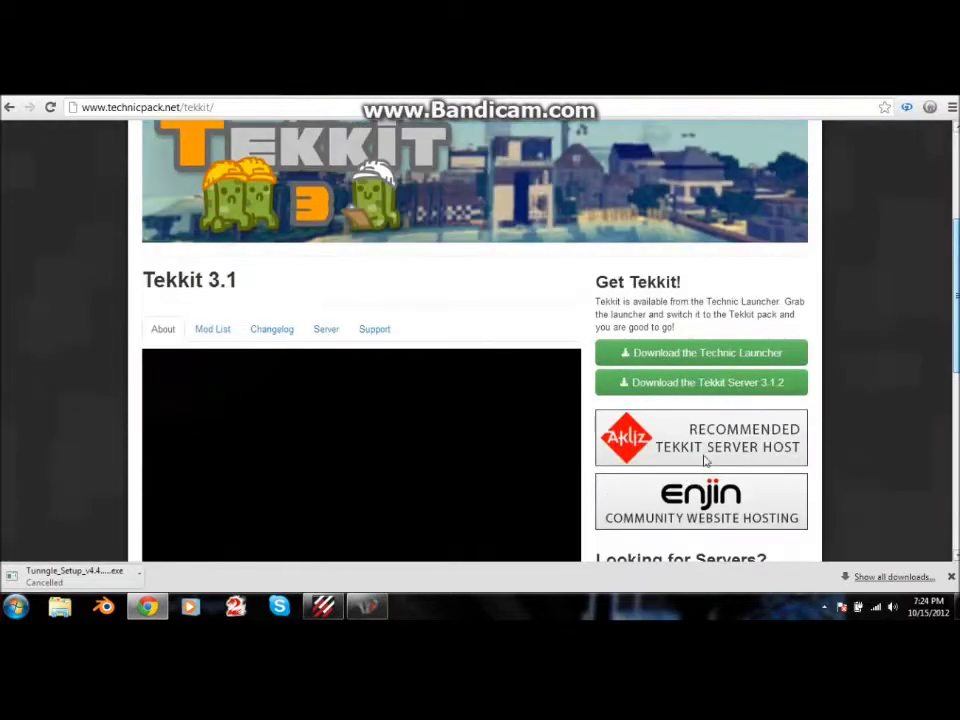
{"action": "left_click", "coordinate": [739, 383]}
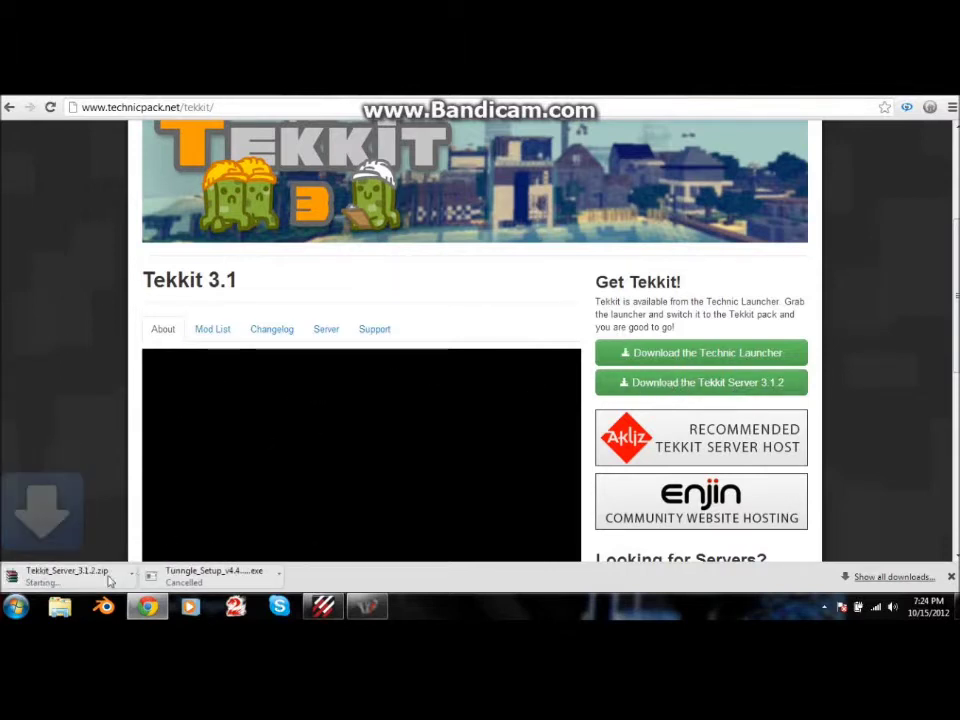
{"action": "left_click", "coordinate": [140, 576]}
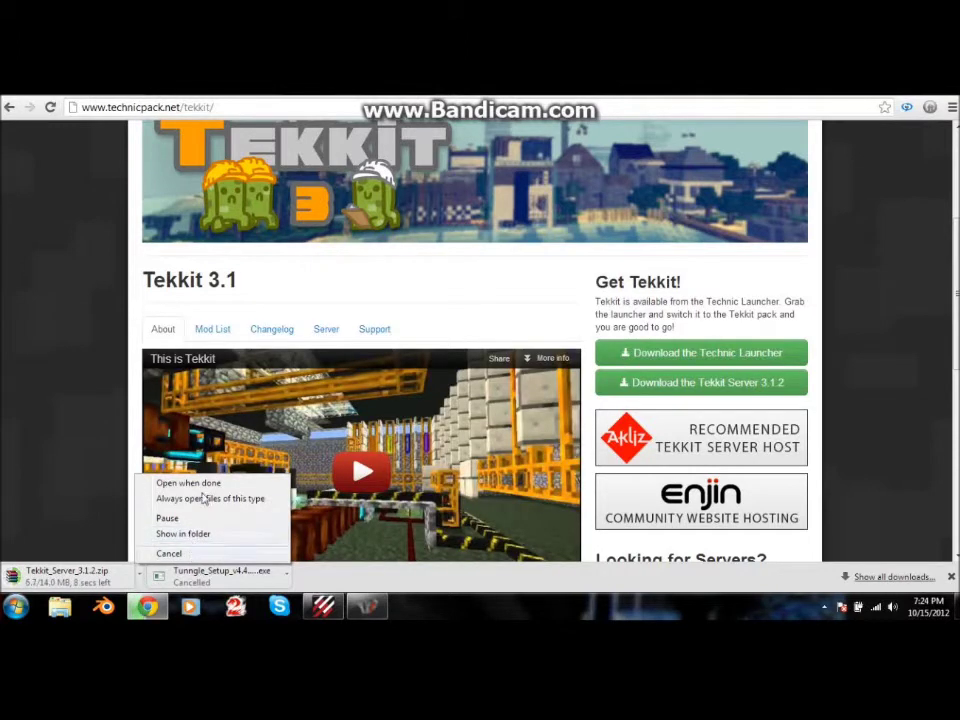
{"action": "left_click", "coordinate": [193, 556]}
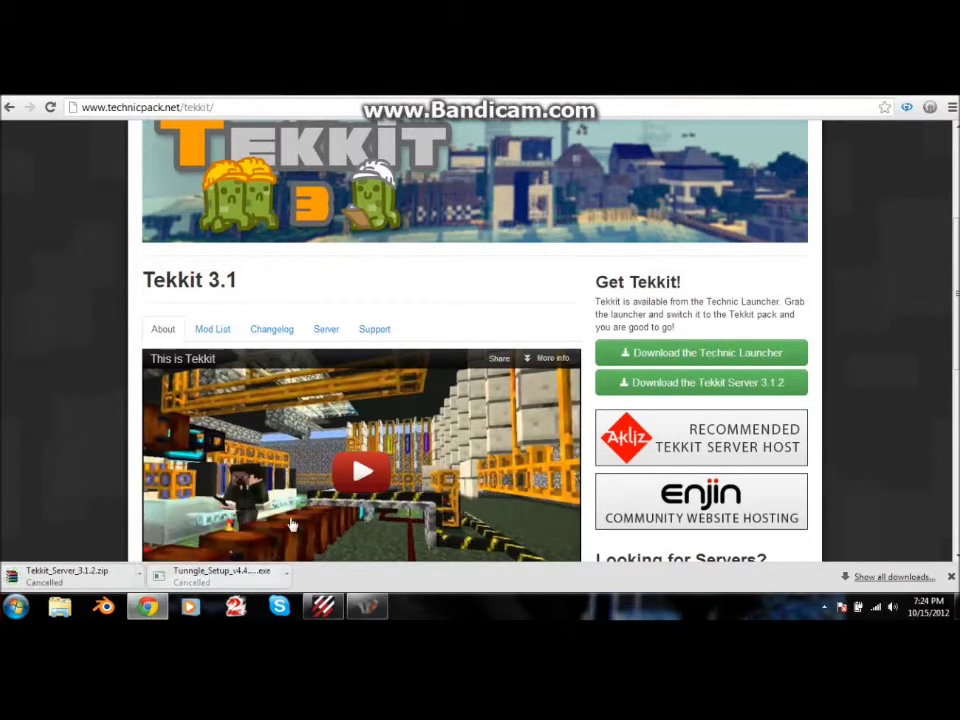
{"action": "scroll", "coordinate": [475, 400], "scroll_direction": "up", "scroll_amount": 3}
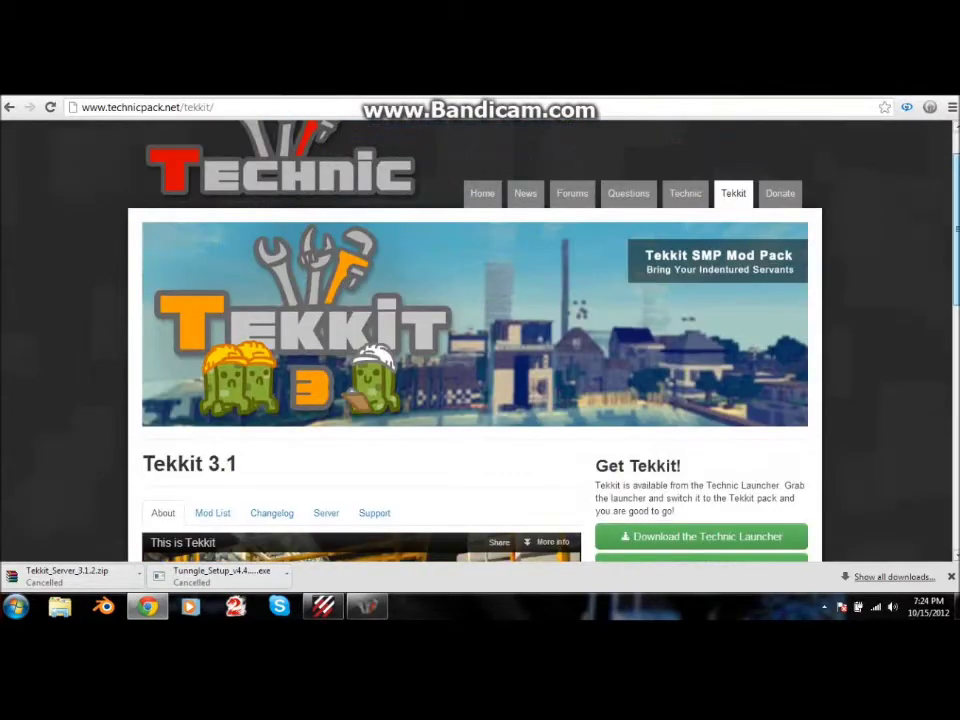
Minimize Chrome and create a new folder named "tekkit" on the desktop.
{"action": "left_click", "coordinate": [899, 95]}
{"action": "right_click", "coordinate": [690, 279]}
{"action": "mouse_move", "coordinate": [734, 407]}
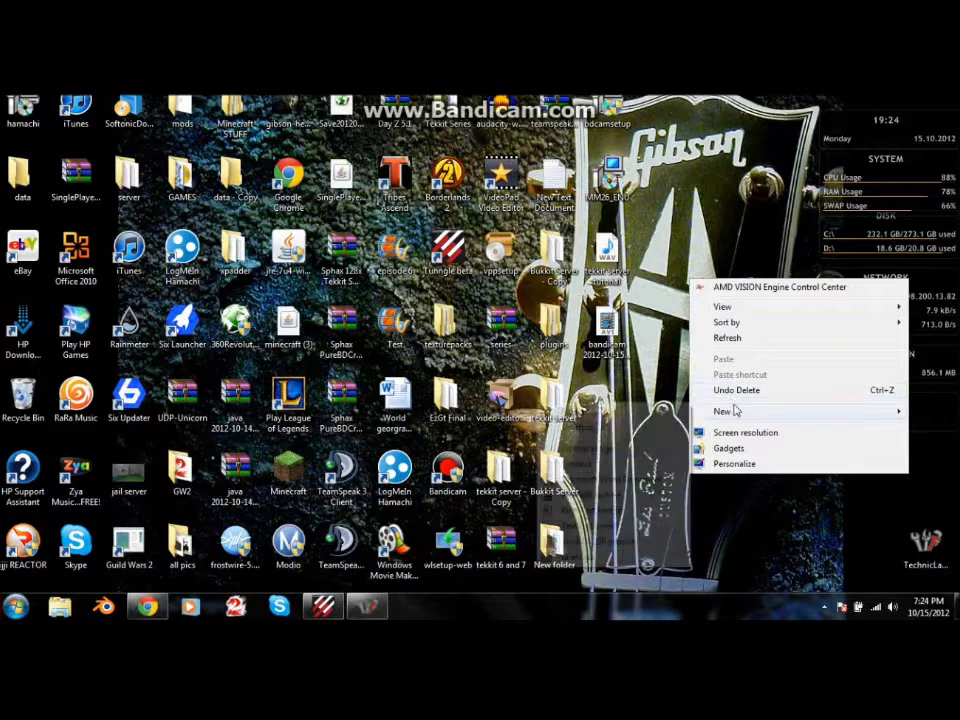
{"action": "left_click", "coordinate": [573, 412]}
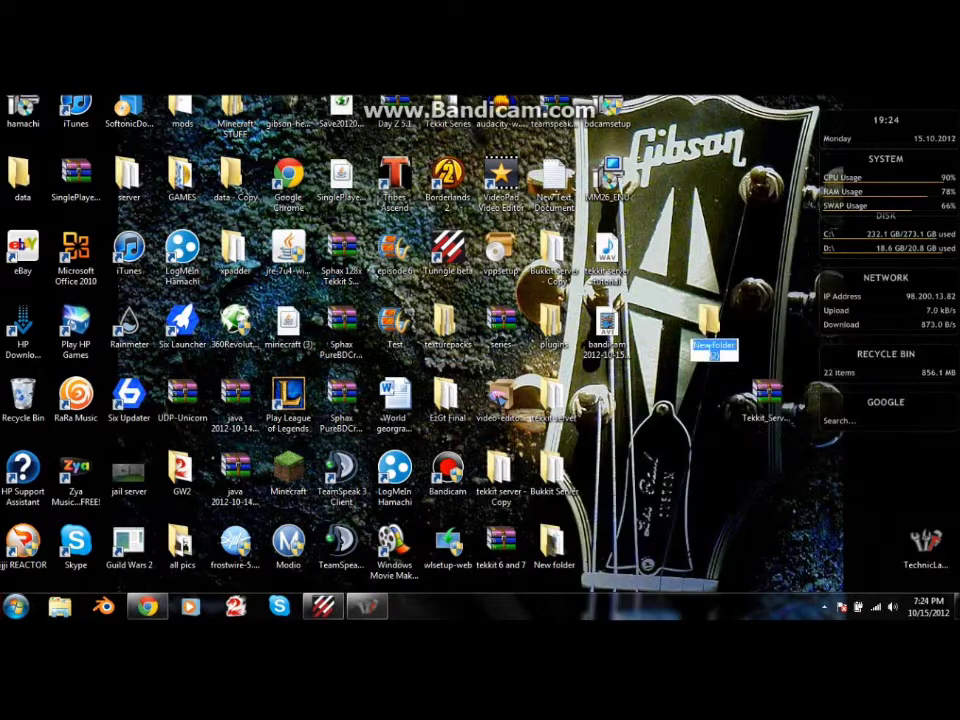
{"action": "type", "text": "tekkit"}
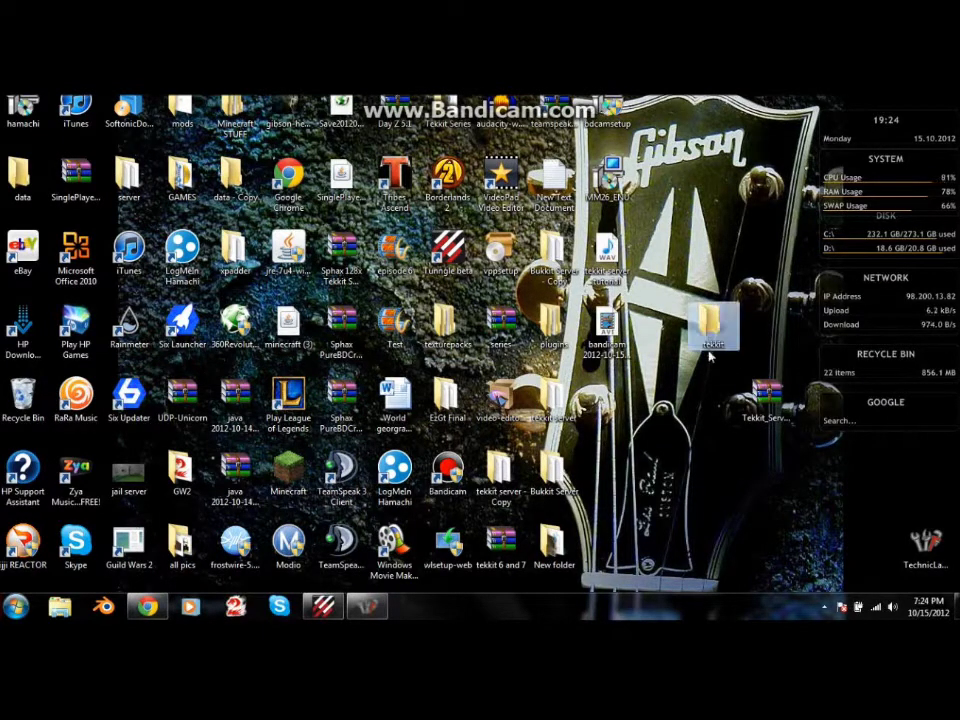
{"action": "key", "text": "Return"}
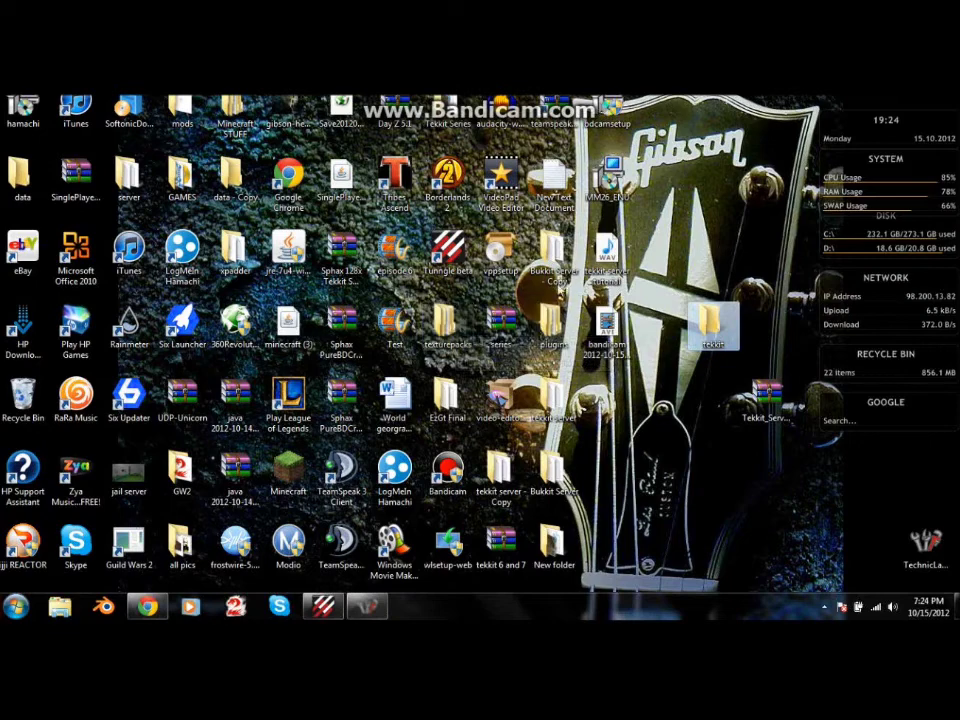
Open the new tekkit folder and the Tekkit_Server_3.1.2.zip archive, dismissing the WinRAR license reminder.
{"action": "left_click", "coordinate": [553, 406]}
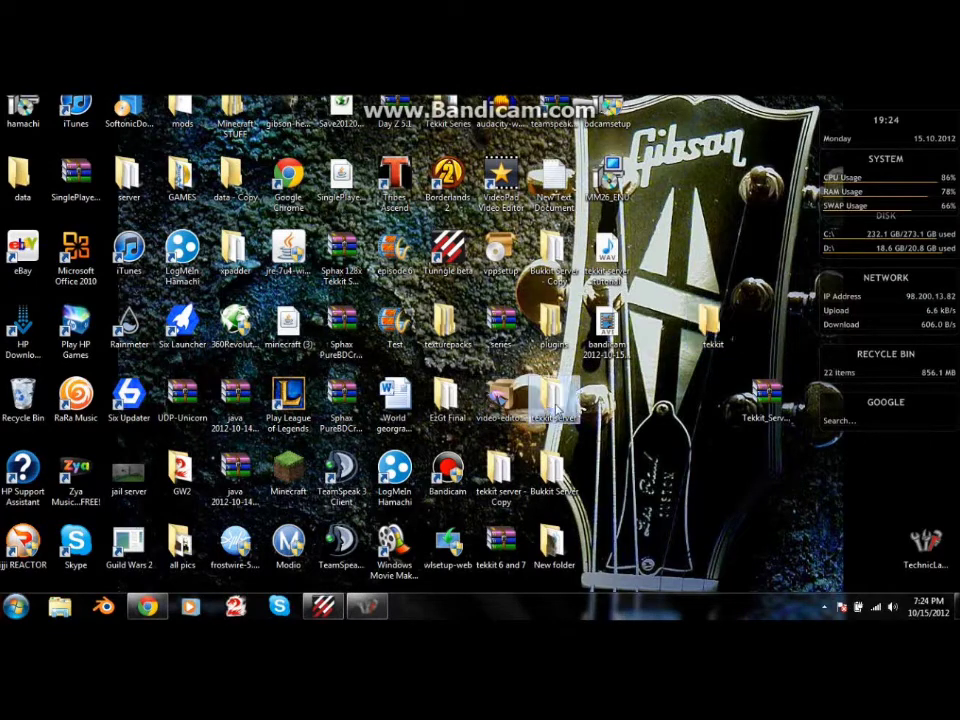
{"action": "double_click", "coordinate": [762, 397]}
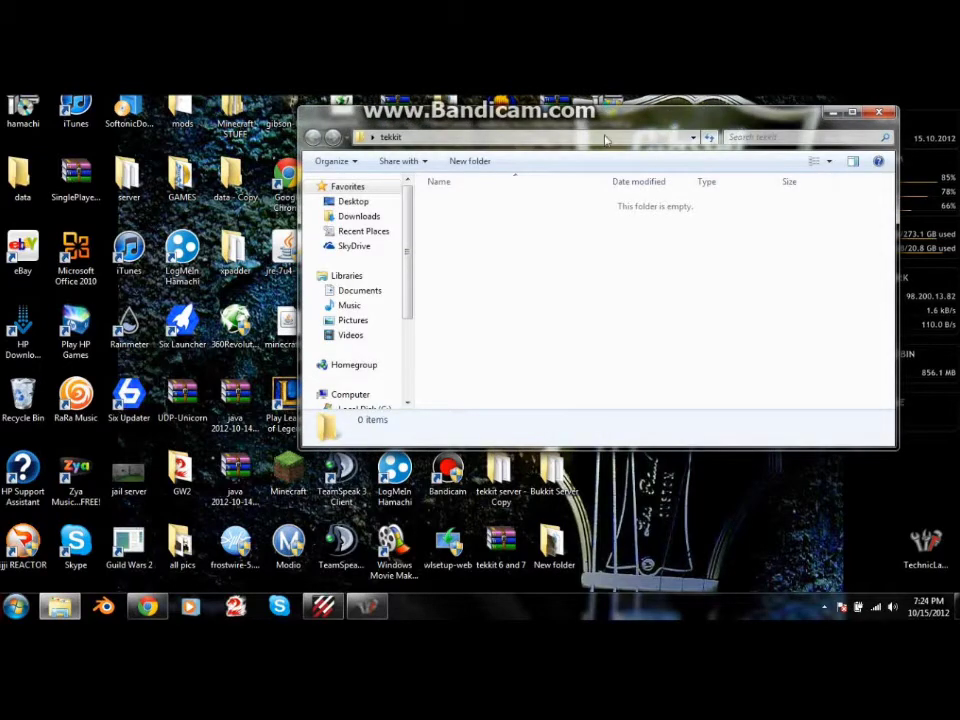
{"action": "left_click_drag", "start_coordinate": [832, 118], "coordinate": [663, 142]}
{"action": "double_click", "coordinate": [766, 397]}
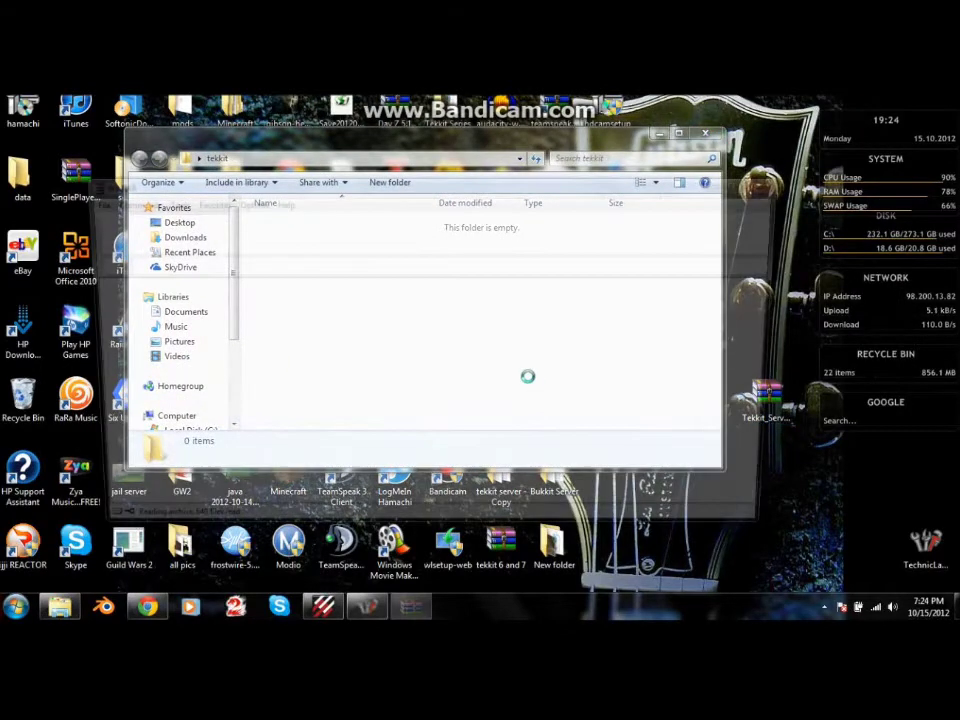
{"action": "left_click_drag", "start_coordinate": [375, 188], "coordinate": [708, 250]}
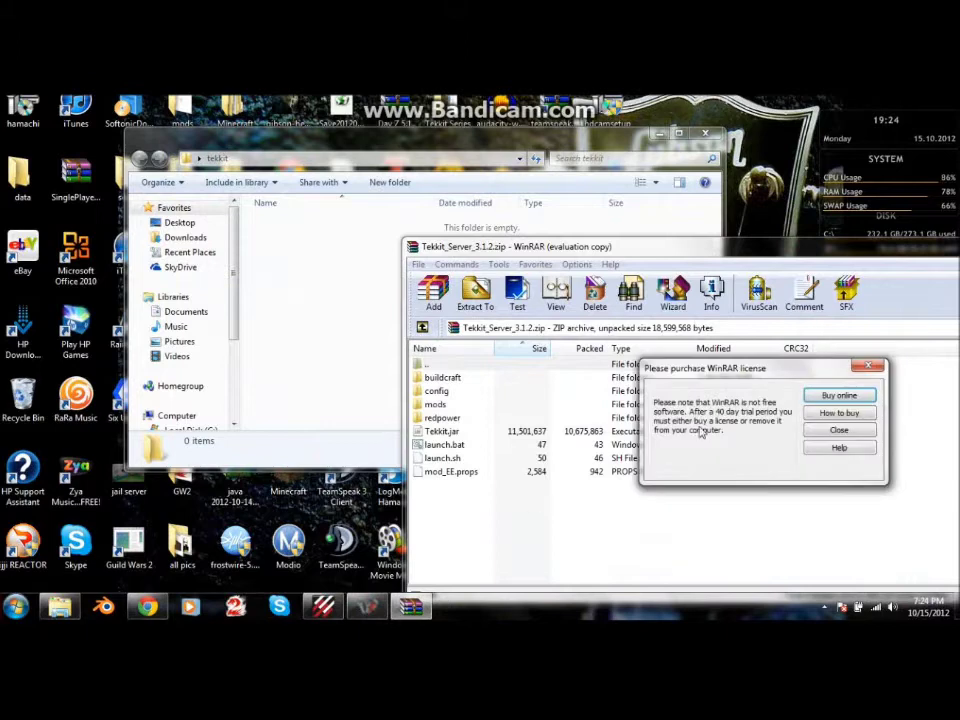
{"action": "left_click", "coordinate": [873, 365]}
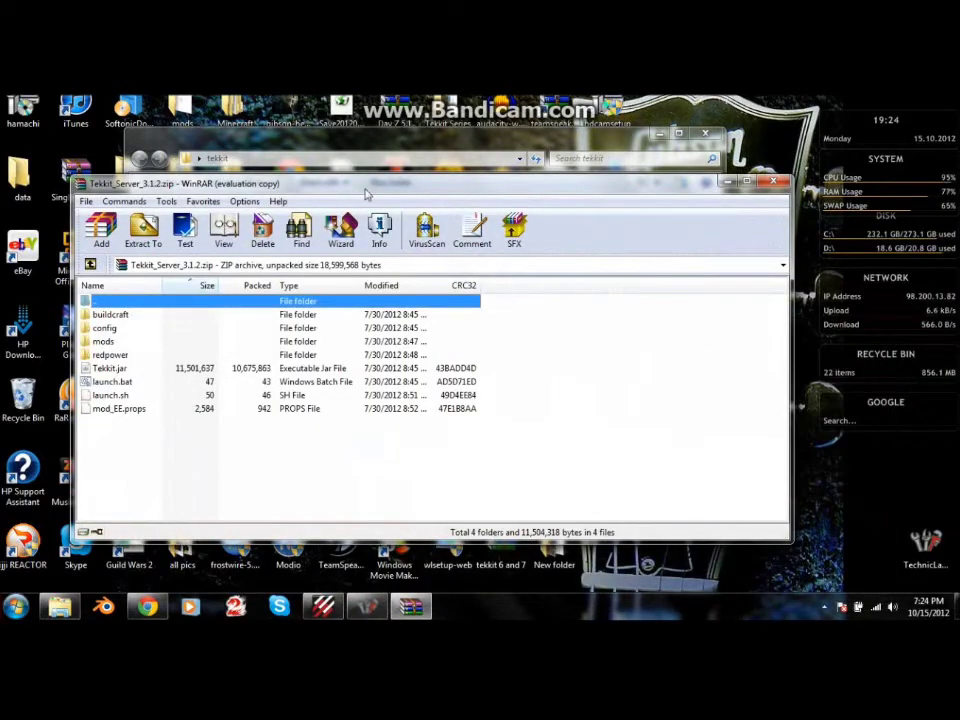
Extract all files and folders from the Tekkit_Server_3.1.2.zip archive into the tekkit folder and close the archive.
{"action": "left_click_drag", "start_coordinate": [366, 188], "coordinate": [777, 256]}
{"action": "left_click_drag", "start_coordinate": [587, 528], "coordinate": [384, 323]}
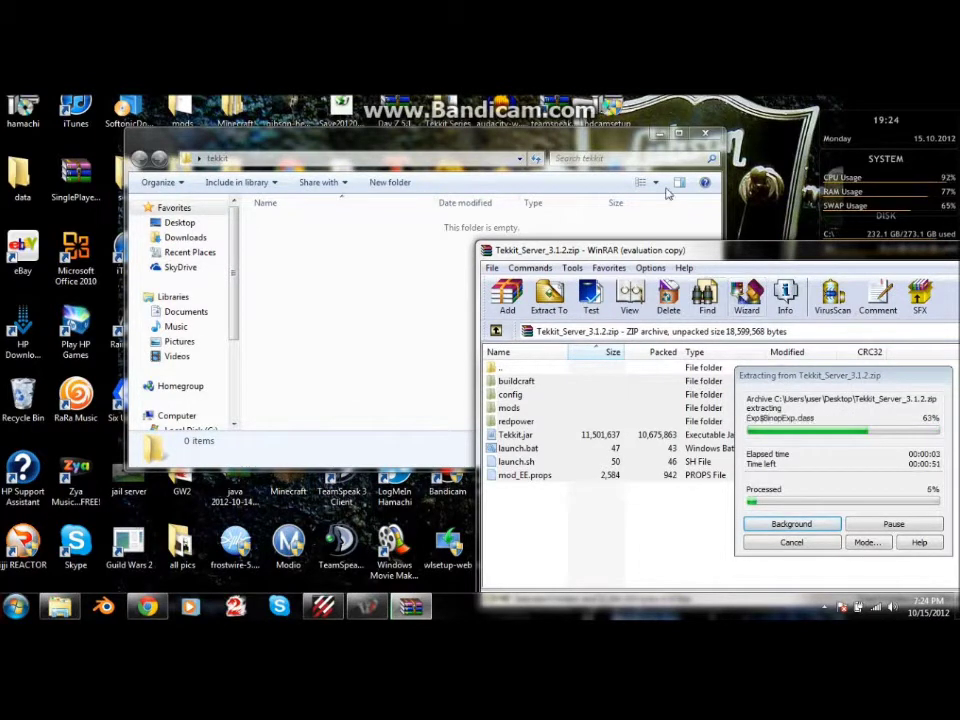
{"action": "left_click_drag", "start_coordinate": [632, 245], "coordinate": [560, 216]}
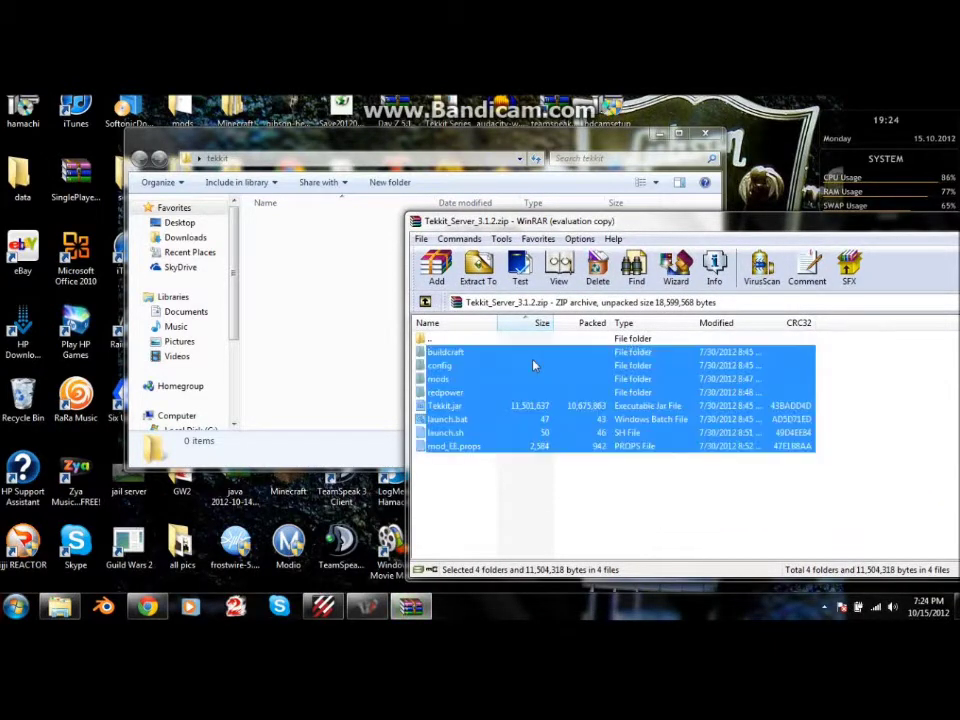
{"action": "left_click_drag", "start_coordinate": [798, 227], "coordinate": [648, 206]}
{"action": "left_click", "coordinate": [948, 198]}
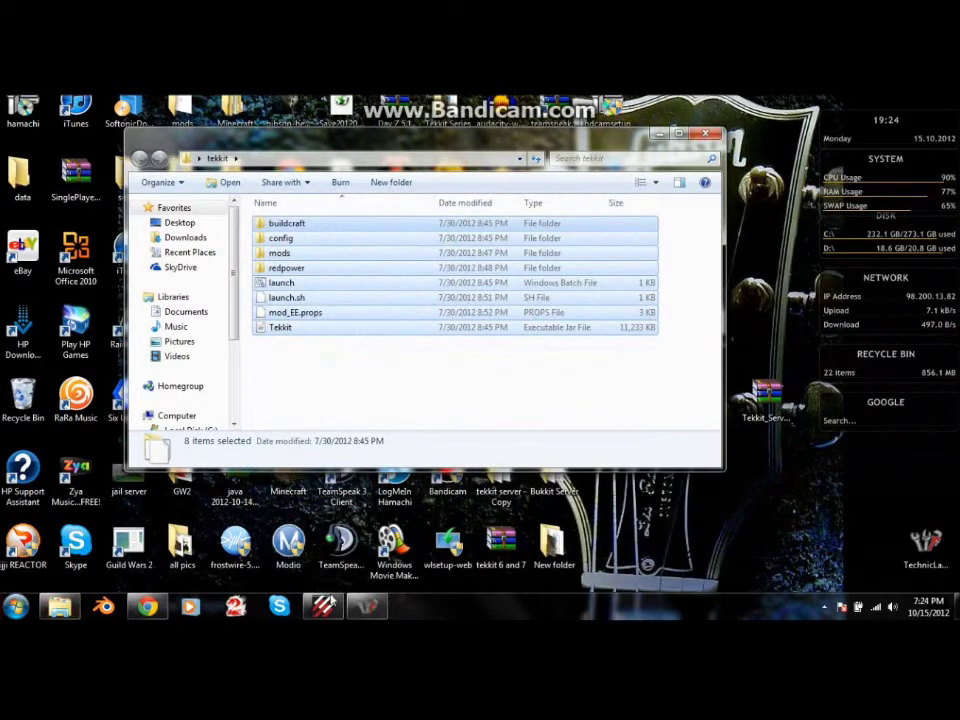
Run the launch batch file in the tekkit folder to start the server, and return to the folder window.
{"action": "left_click", "coordinate": [384, 364]}
{"action": "left_click", "coordinate": [312, 286]}
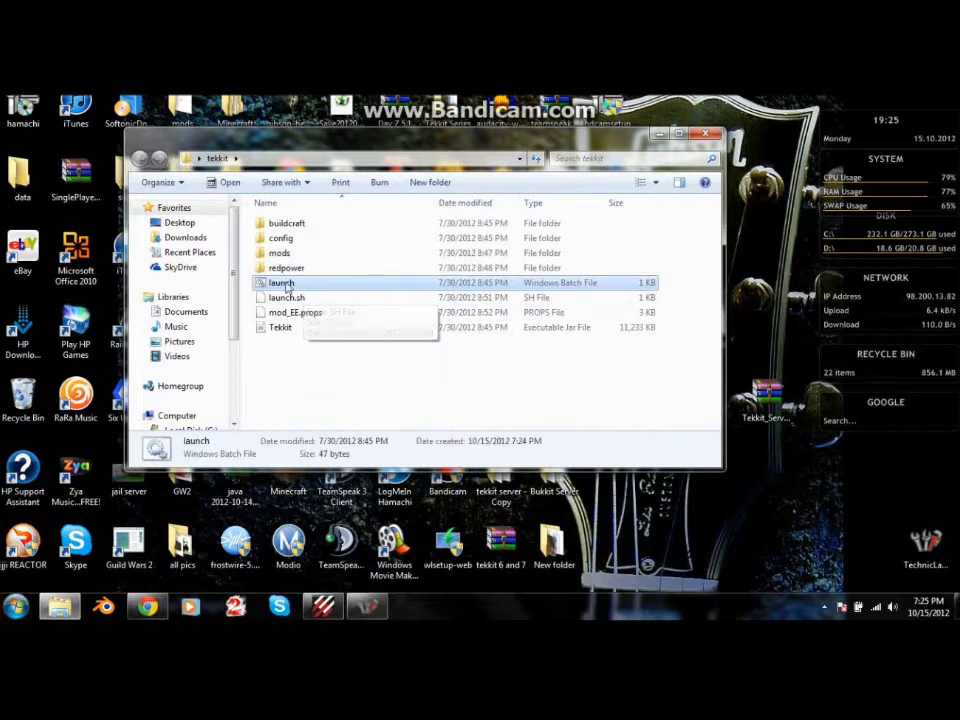
{"action": "key", "text": "Return"}
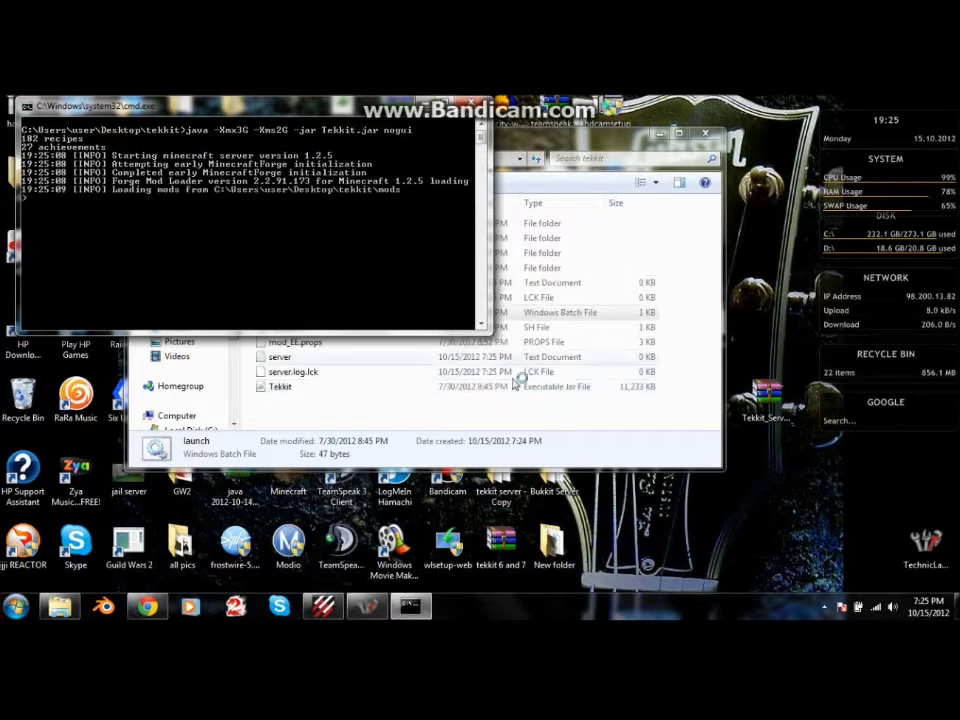
{"action": "left_click", "coordinate": [714, 372]}
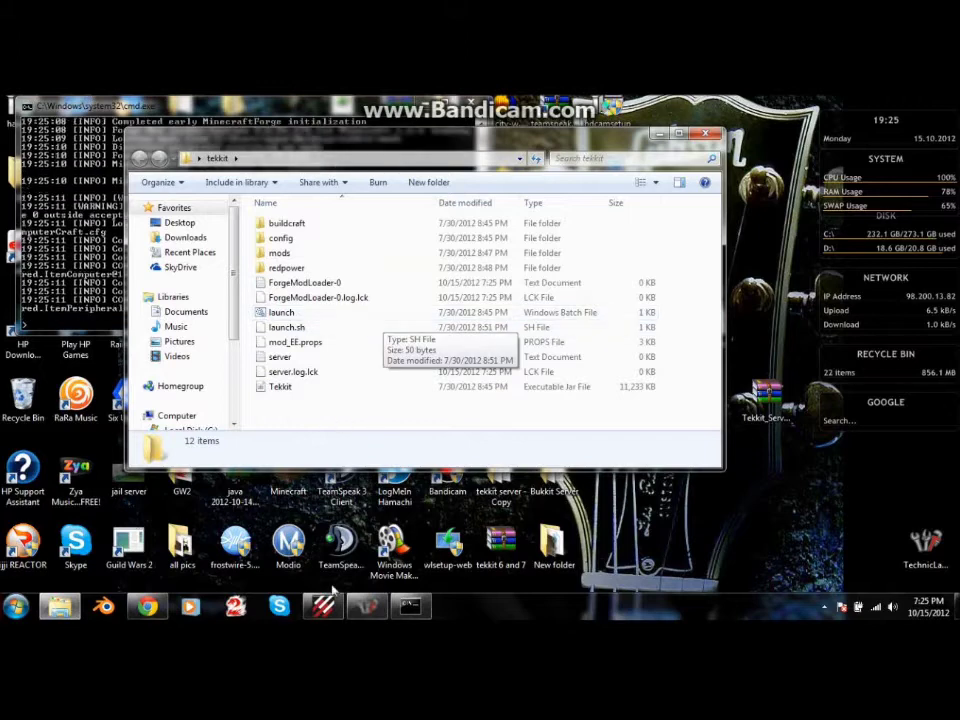
Switch to Chrome, start downloading Tunngle_Setup_v4.4.1.5.exe through the Tunngle website, and cancel that download.
{"action": "left_click", "coordinate": [148, 605]}
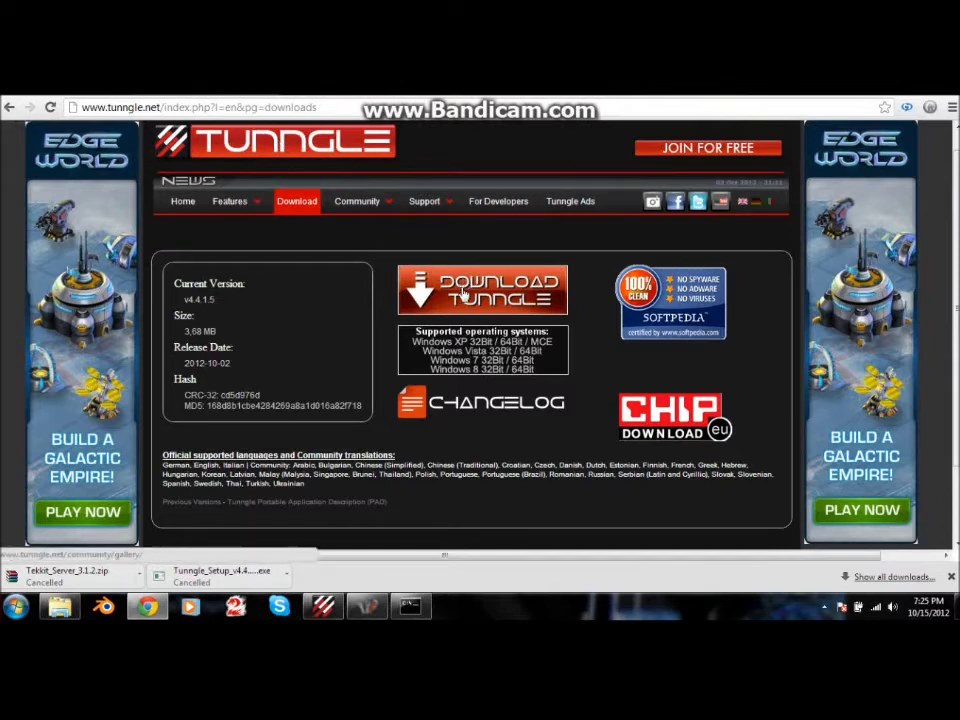
{"action": "mouse_move", "coordinate": [350, 212]}
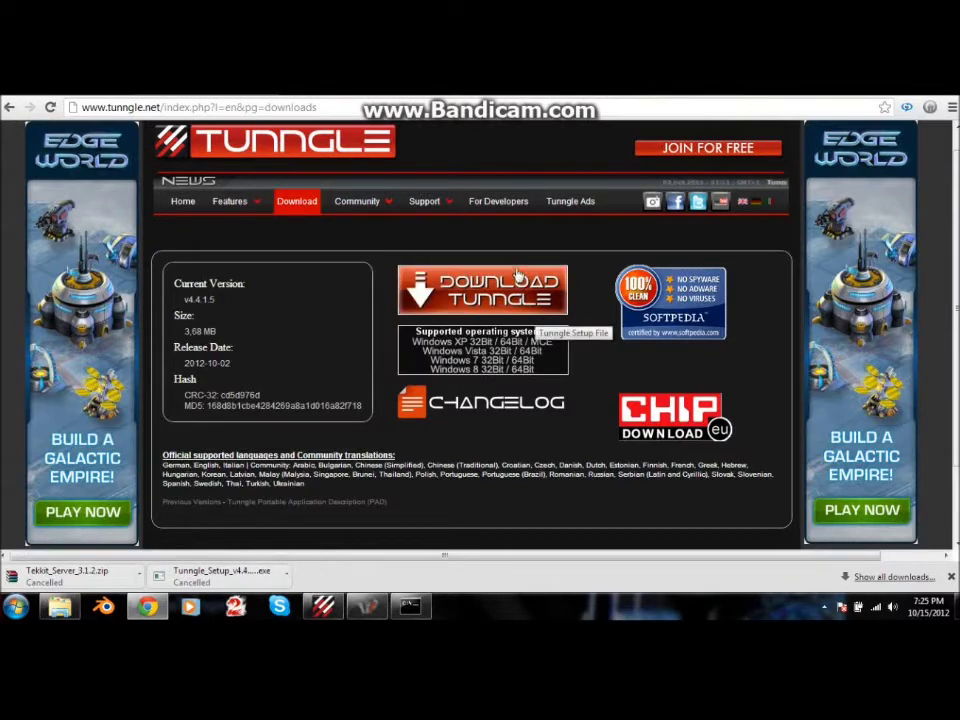
{"action": "left_click", "coordinate": [552, 300]}
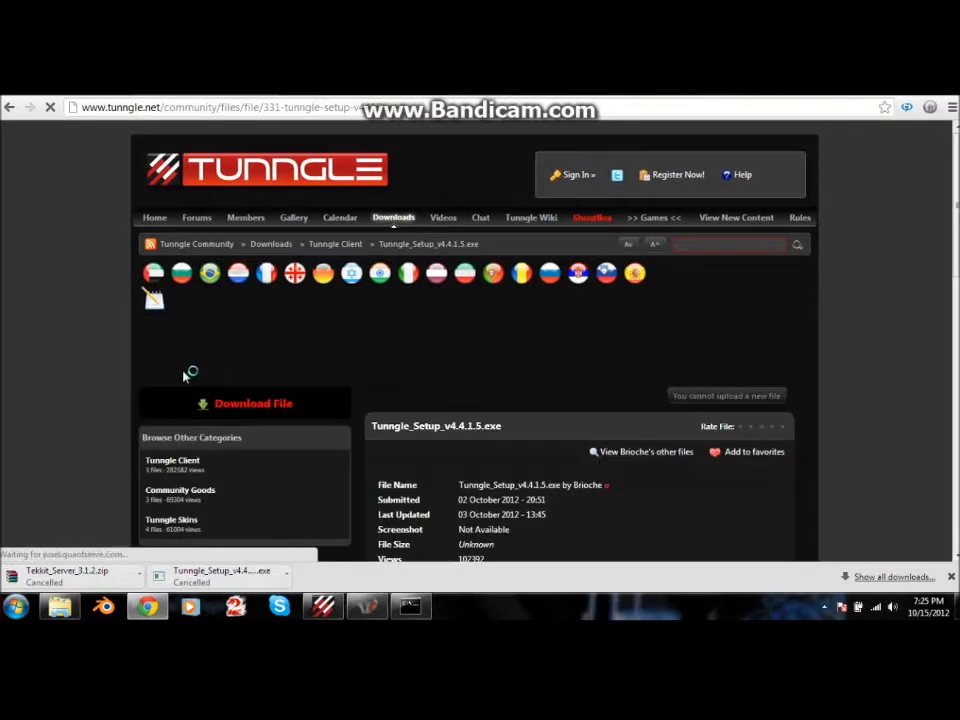
{"action": "scroll", "coordinate": [236, 400], "scroll_direction": "down", "scroll_amount": 1}
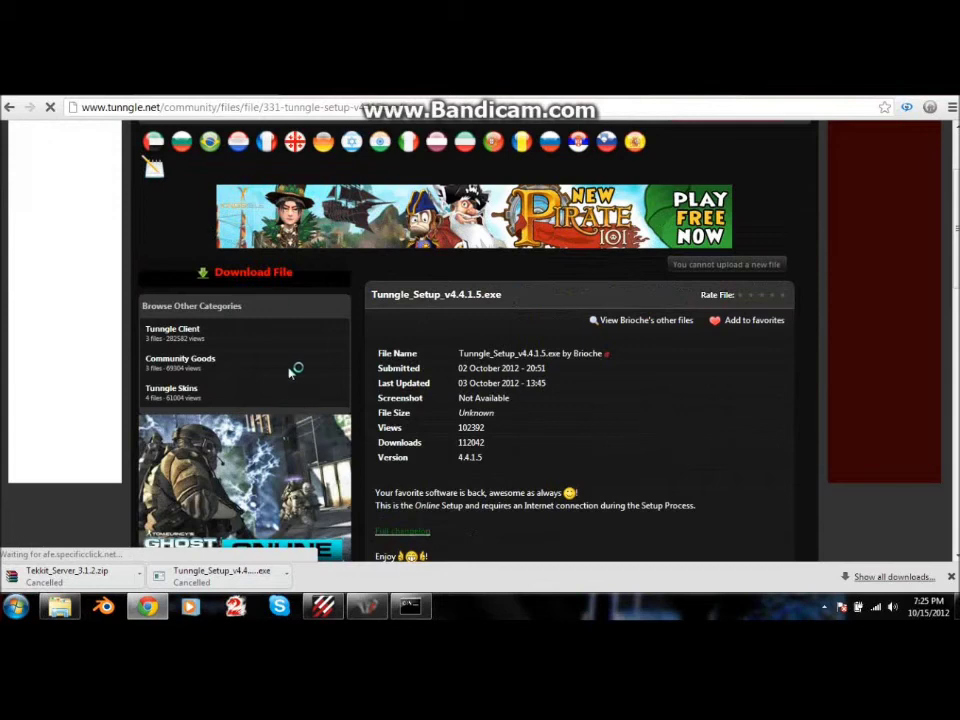
{"action": "scroll", "coordinate": [504, 491], "scroll_direction": "down", "scroll_amount": 1}
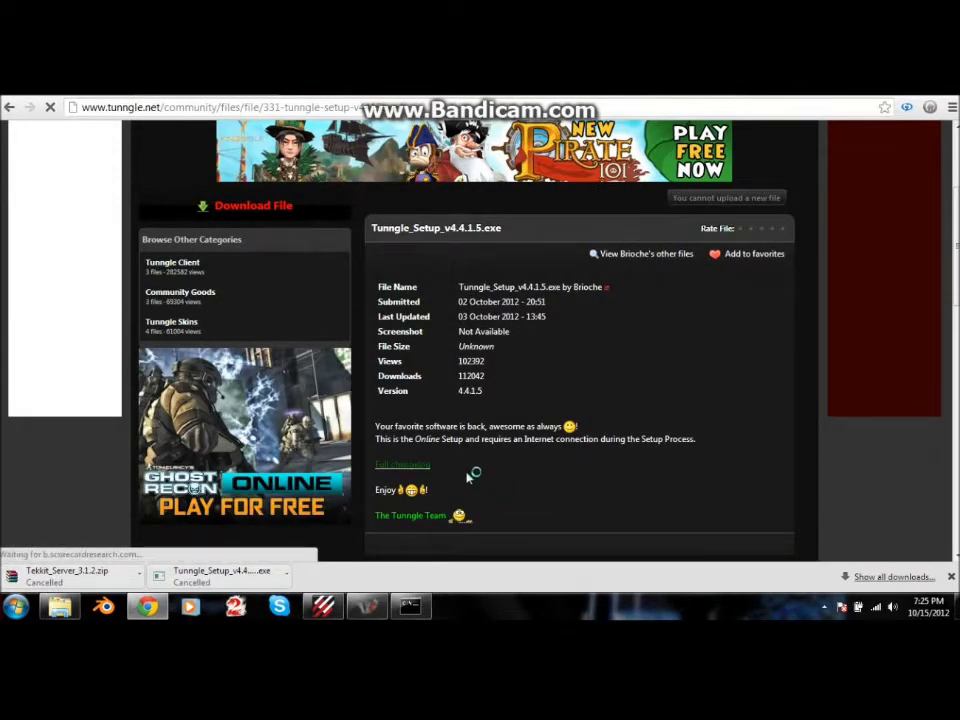
{"action": "scroll", "coordinate": [480, 475], "scroll_direction": "down", "scroll_amount": 1}
{"action": "scroll", "coordinate": [583, 516], "scroll_direction": "down", "scroll_amount": 5}
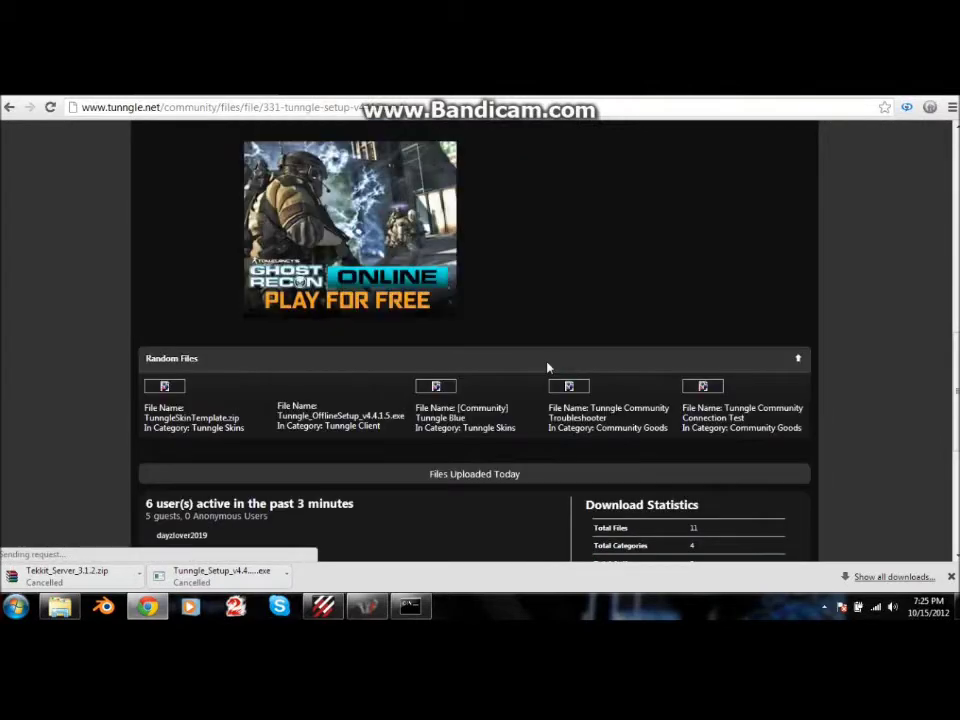
{"action": "scroll", "coordinate": [546, 366], "scroll_direction": "up", "scroll_amount": 3}
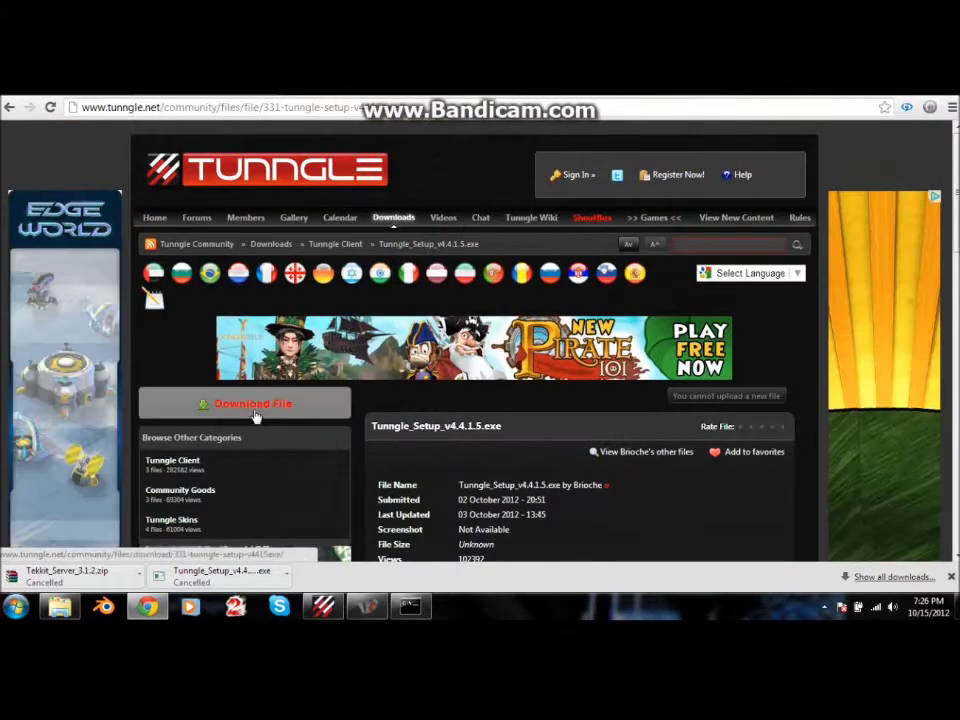
{"action": "left_click", "coordinate": [255, 410]}
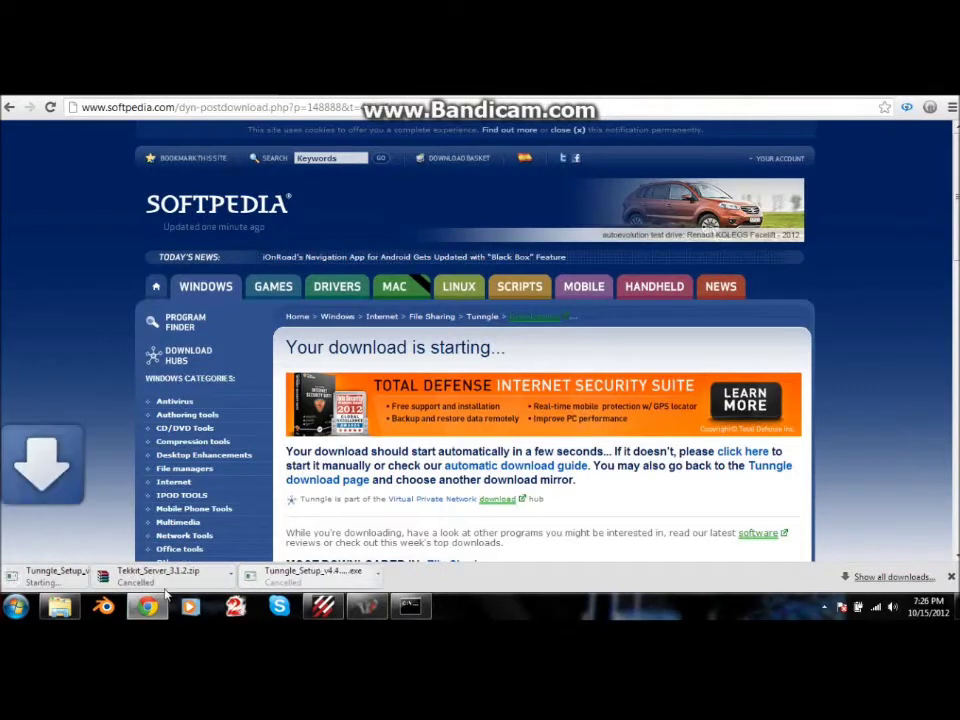
{"action": "left_click", "coordinate": [140, 575]}
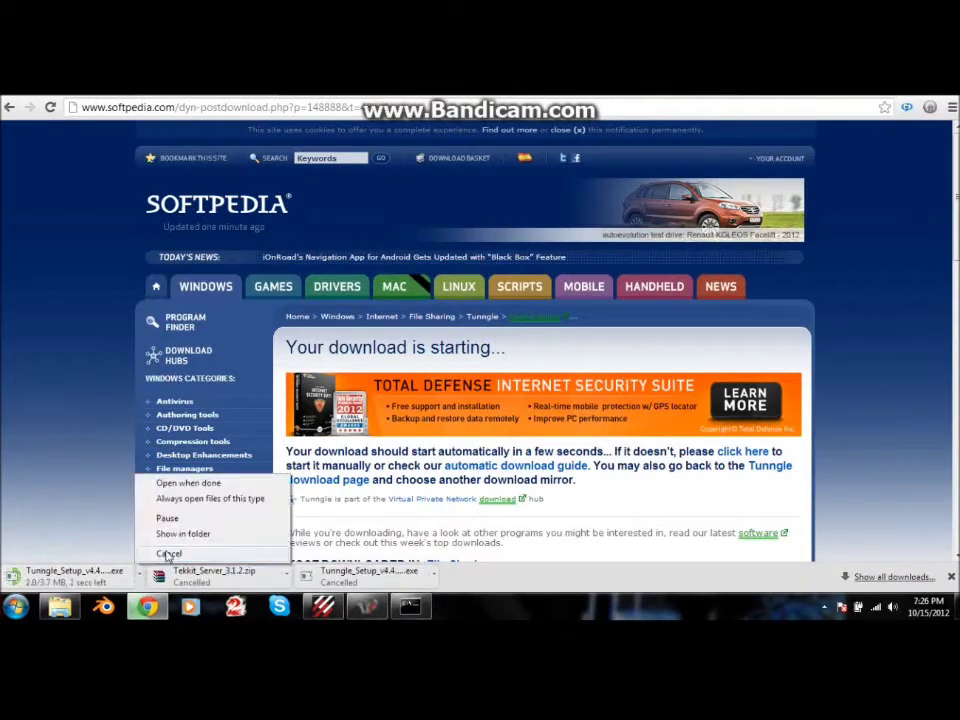
{"action": "left_click", "coordinate": [169, 555]}
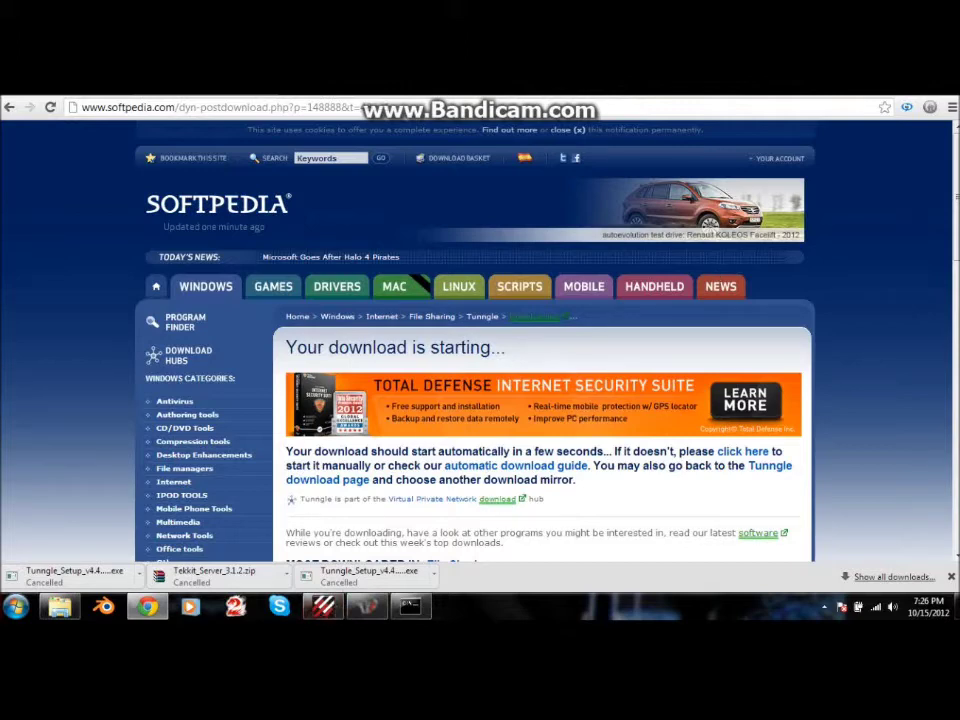
Minimize Chrome and check the server console's startup progress, returning to the tekkit folder window.
{"action": "left_click", "coordinate": [876, 96]}
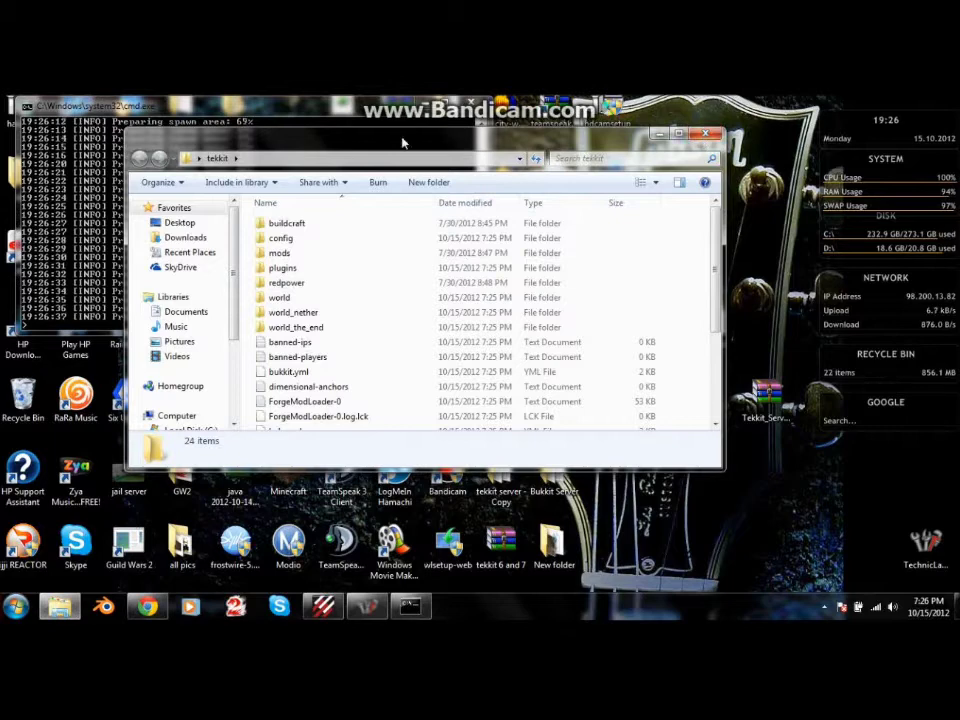
{"action": "left_click", "coordinate": [341, 110]}
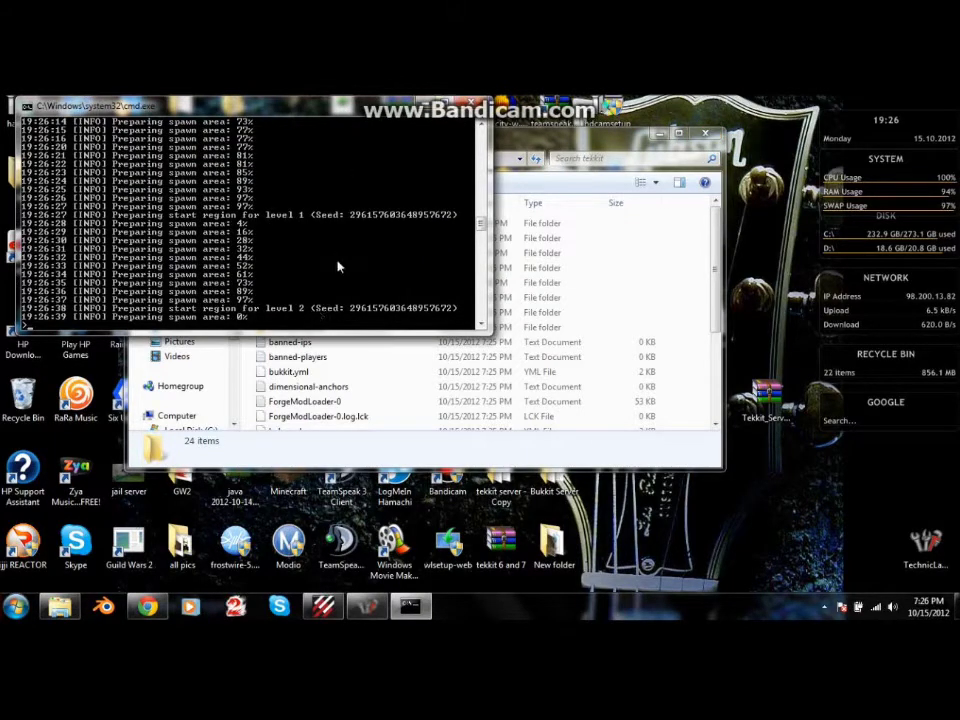
{"action": "left_click", "coordinate": [581, 141]}
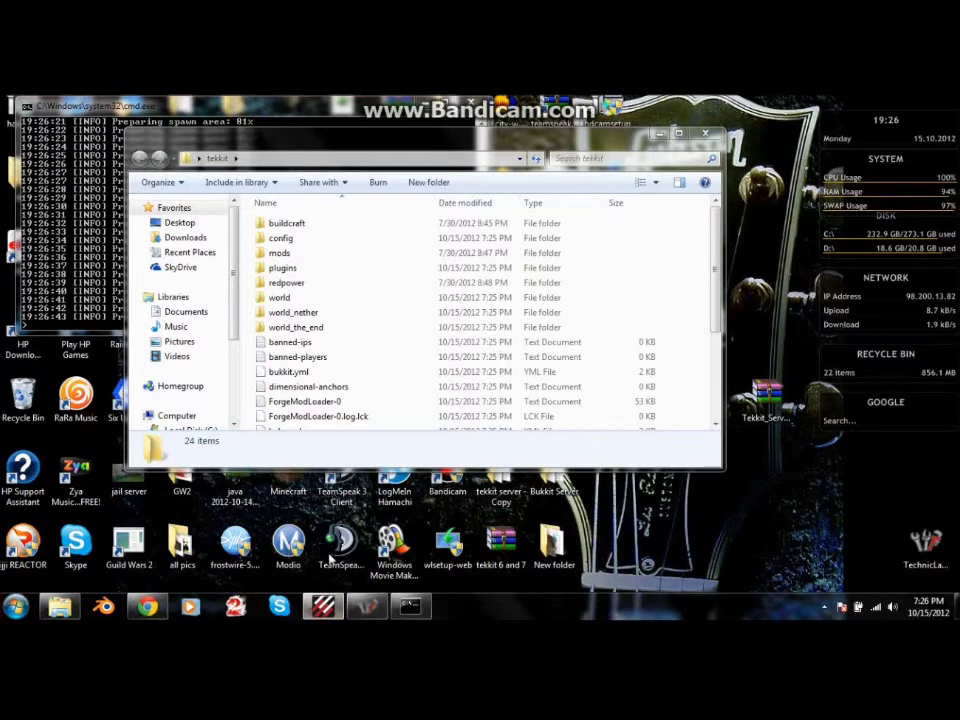
Switch to Tunngle, search the networks for "minecraft" and open the Minecraft [HR] network, then minimize Tunngle.
{"action": "left_click", "coordinate": [323, 606]}
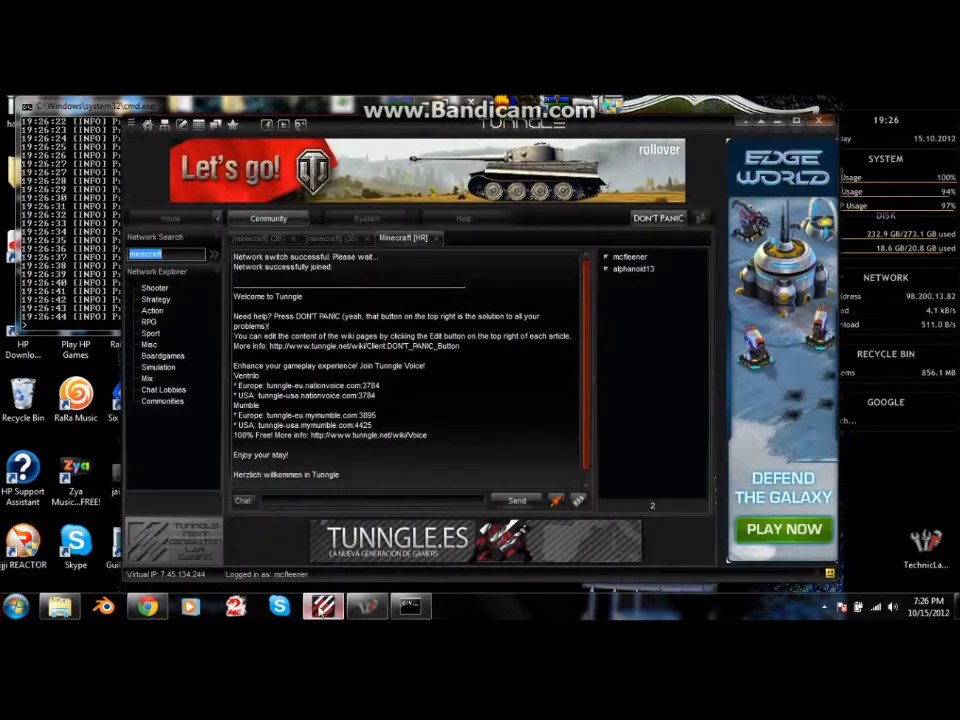
{"action": "left_click", "coordinate": [175, 257]}
{"action": "left_click", "coordinate": [161, 289]}
{"action": "left_click", "coordinate": [179, 254]}
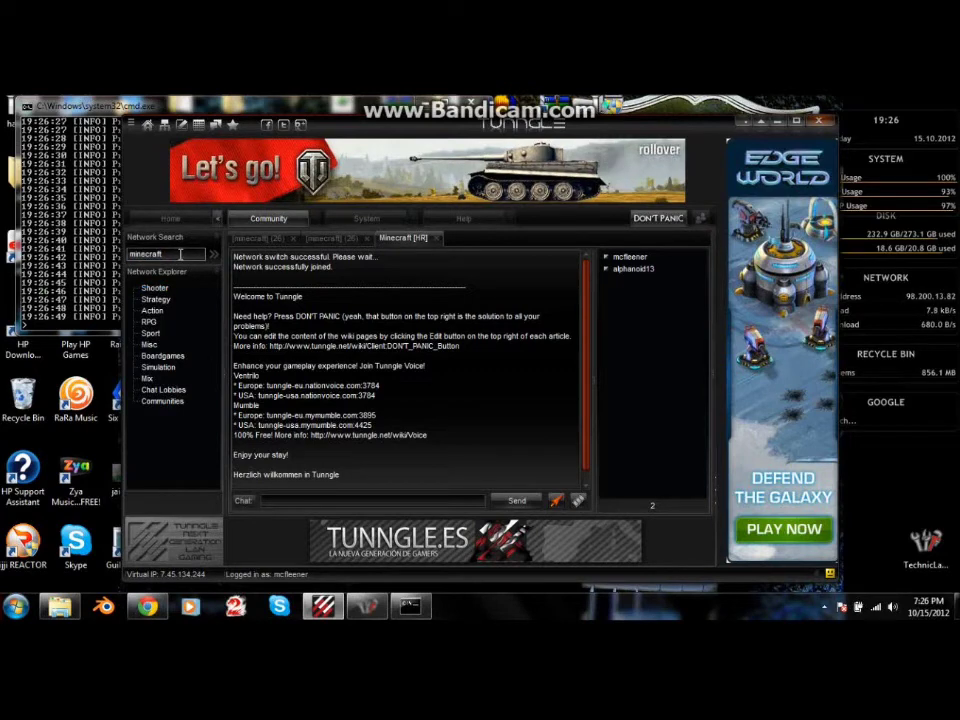
{"action": "key", "text": "Return"}
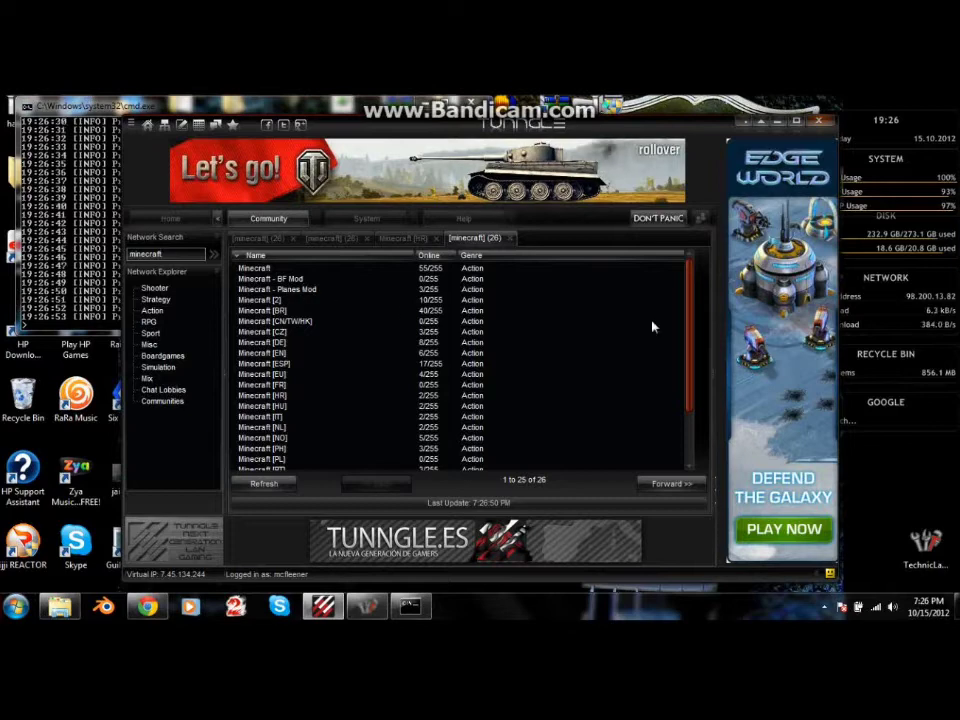
{"action": "scroll", "coordinate": [480, 380], "scroll_direction": "down", "scroll_amount": 3}
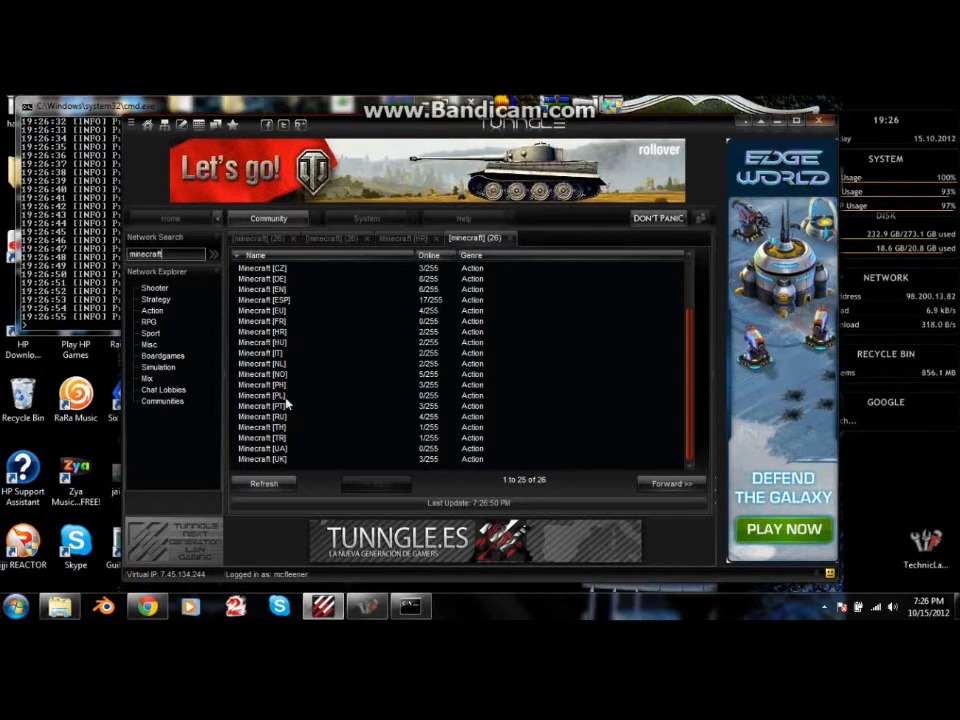
{"action": "double_click", "coordinate": [285, 333]}
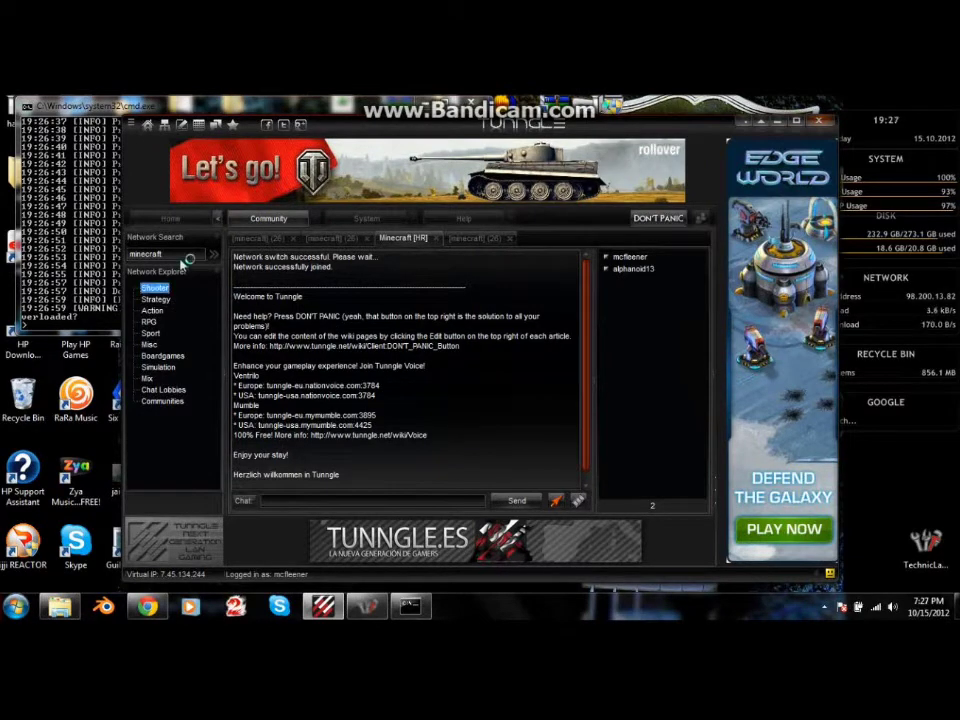
{"action": "left_click_drag", "start_coordinate": [184, 255], "coordinate": [379, 220]}
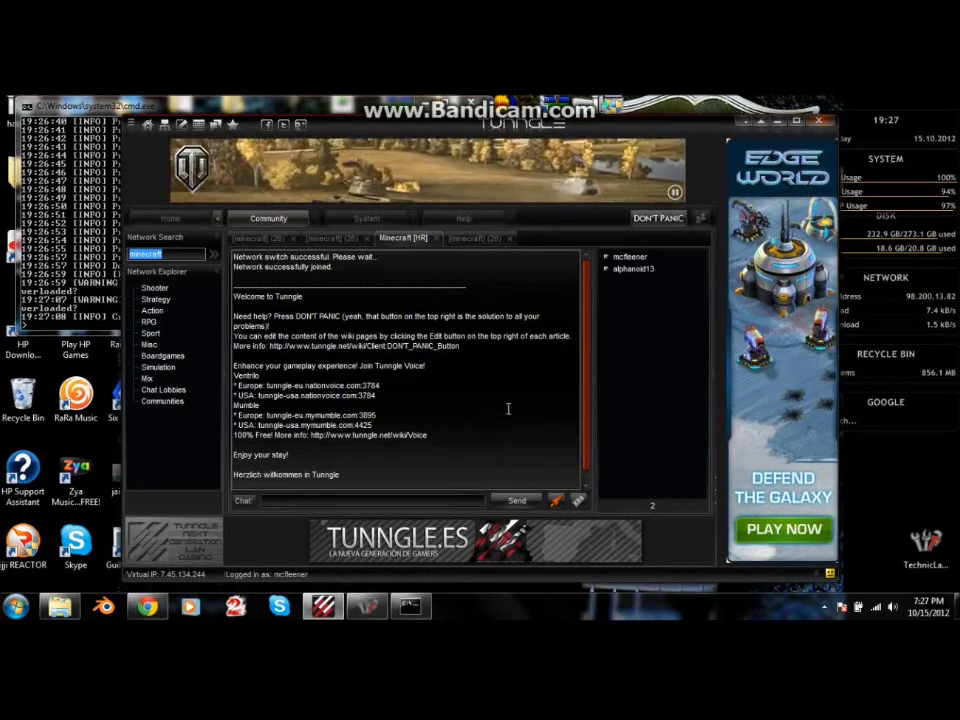
{"action": "left_click", "coordinate": [792, 124]}
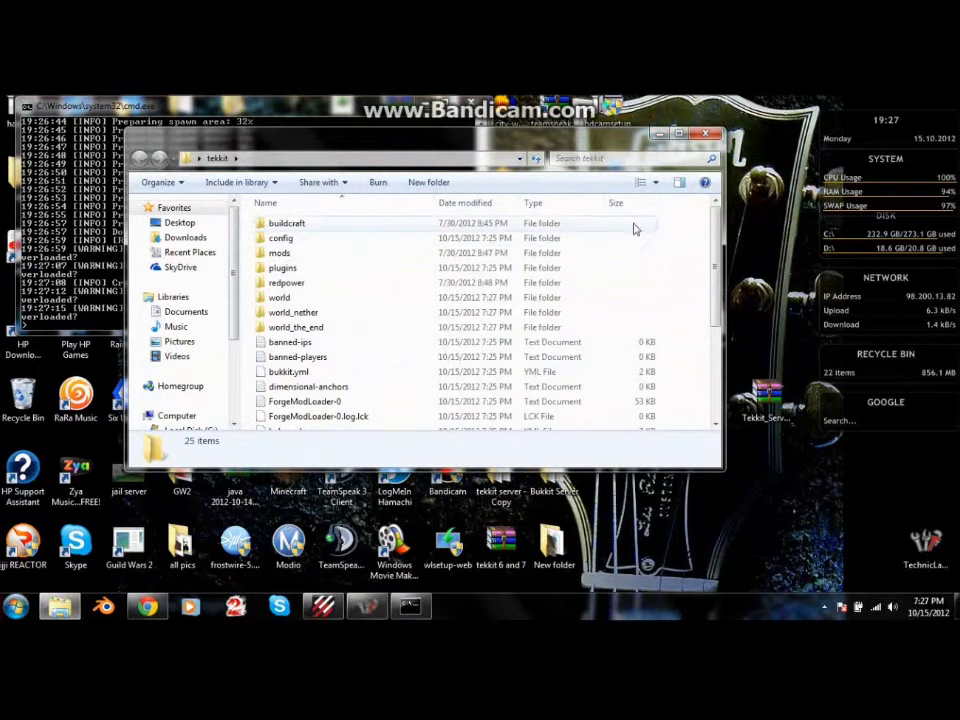
Add the player's username to the ops text file in the tekkit folder, saving it on close.
{"action": "scroll", "coordinate": [634, 227], "scroll_direction": "down", "scroll_amount": 4}
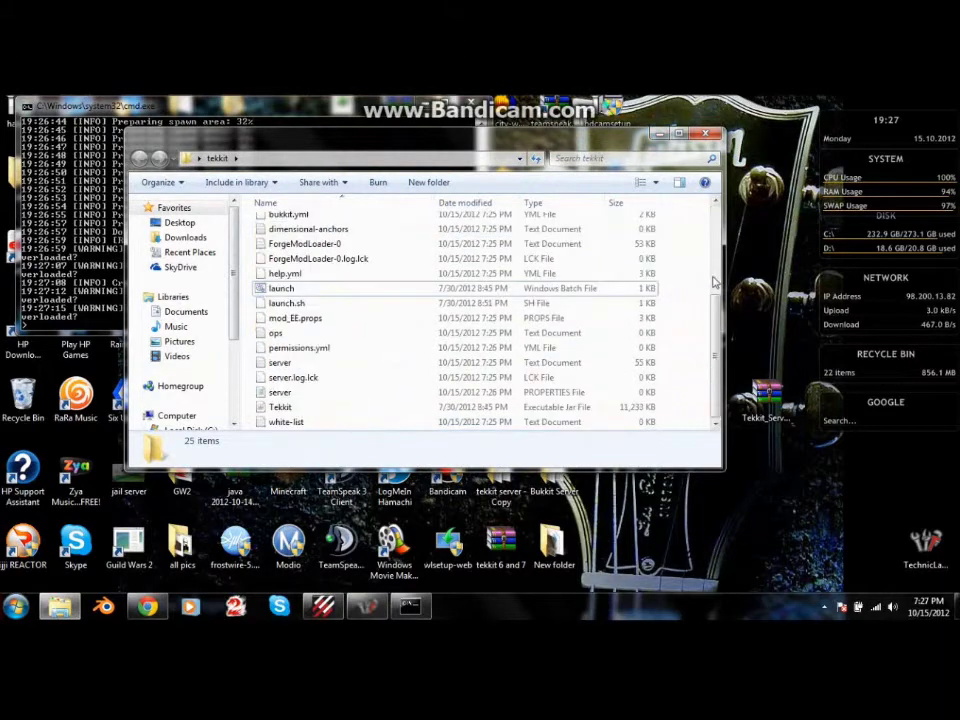
{"action": "double_click", "coordinate": [316, 334]}
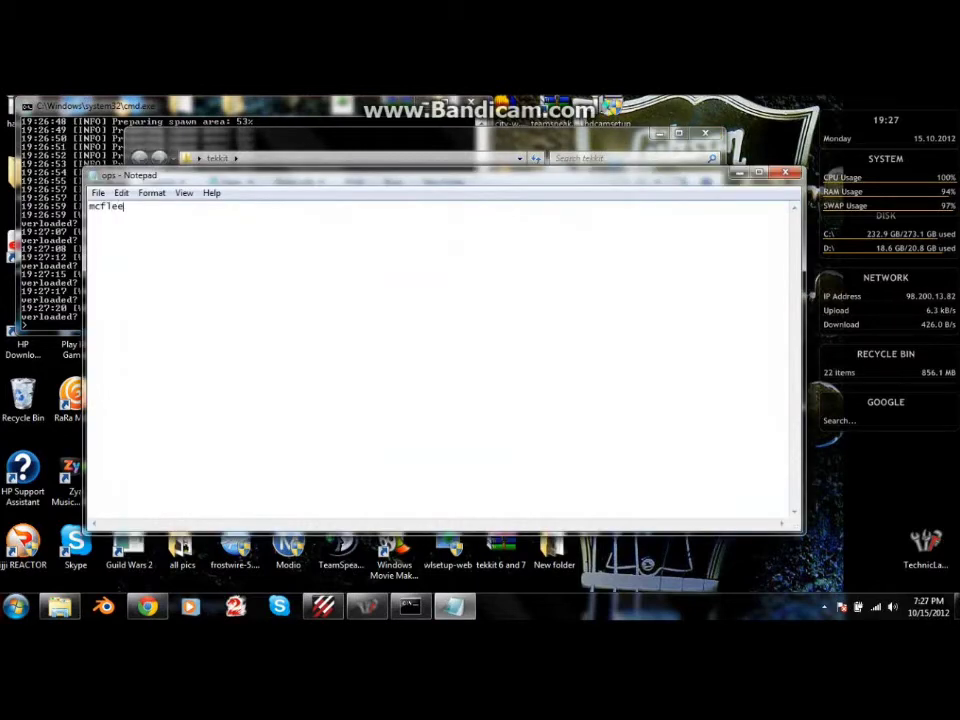
{"action": "left_click", "coordinate": [786, 172]}
{"action": "left_click", "coordinate": [448, 350]}
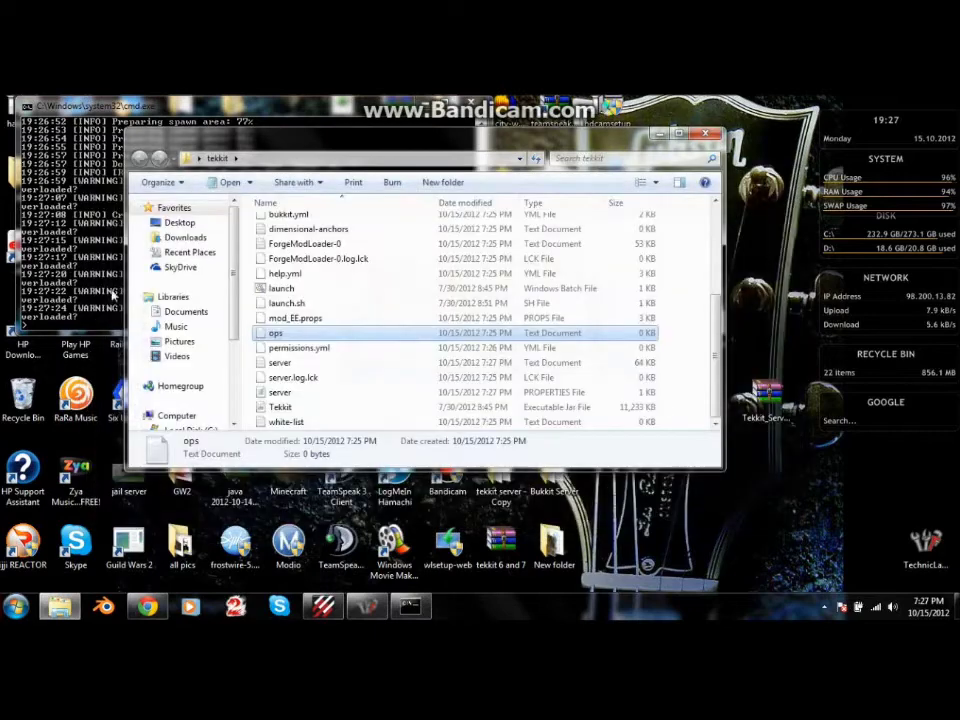
Run the op command for the player's username in the server console and shut the server down with stop.
{"action": "left_click", "coordinate": [95, 318]}
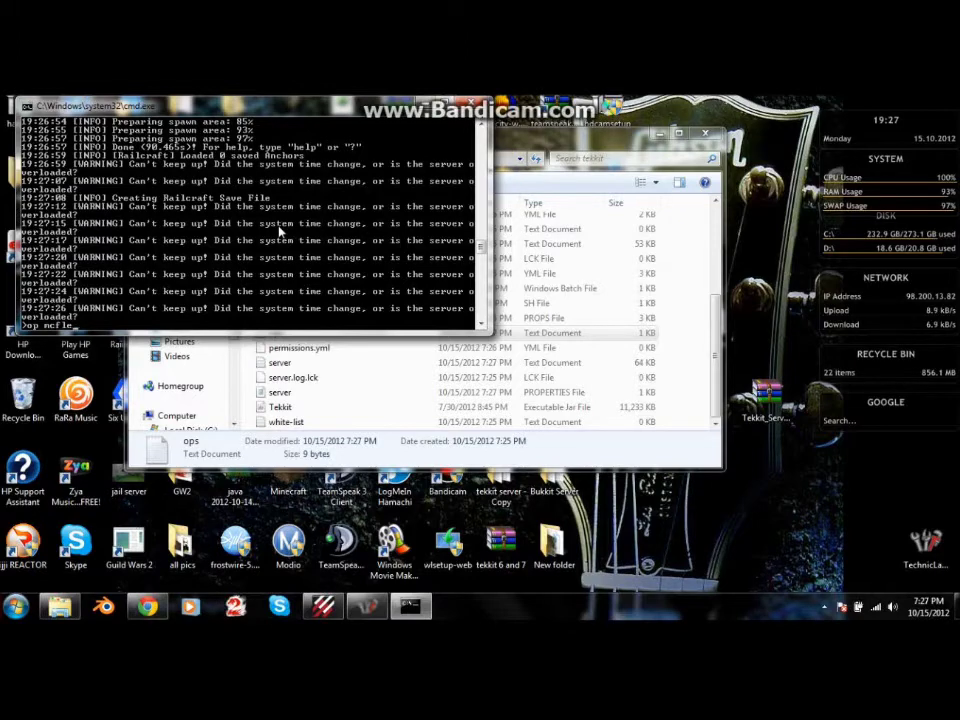
{"action": "key", "text": "Return"}
{"action": "type", "text": "s"}
{"action": "key", "text": "Return"}
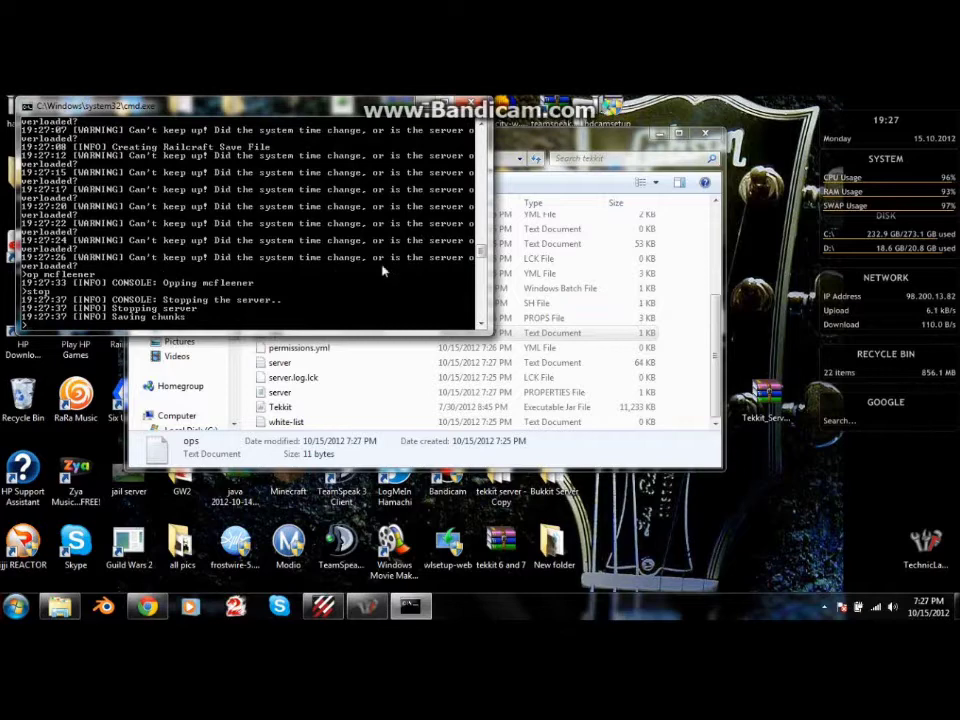
{"action": "scroll", "coordinate": [388, 272], "scroll_direction": "down", "scroll_amount": 2}
{"action": "scroll", "coordinate": [390, 272], "scroll_direction": "up", "scroll_amount": 2}
{"action": "scroll", "coordinate": [392, 280], "scroll_direction": "down", "scroll_amount": 1}
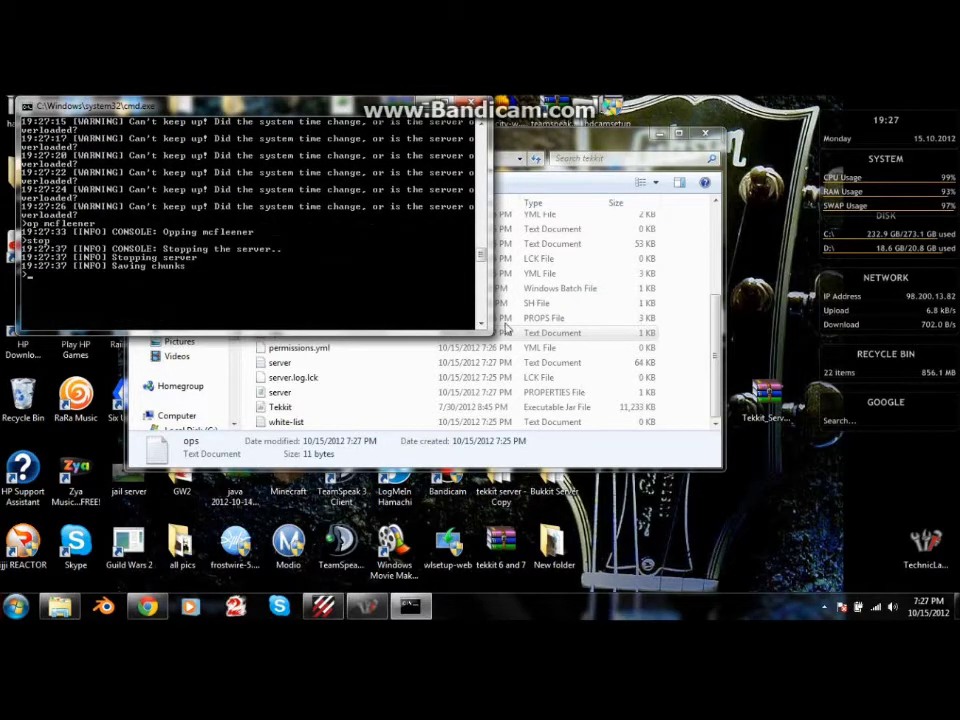
Set server-ip to the Tunngle virtual IP 7.45.134.244 in the server properties file, save it, and minimize Tunngle.
{"action": "left_click", "coordinate": [607, 139]}
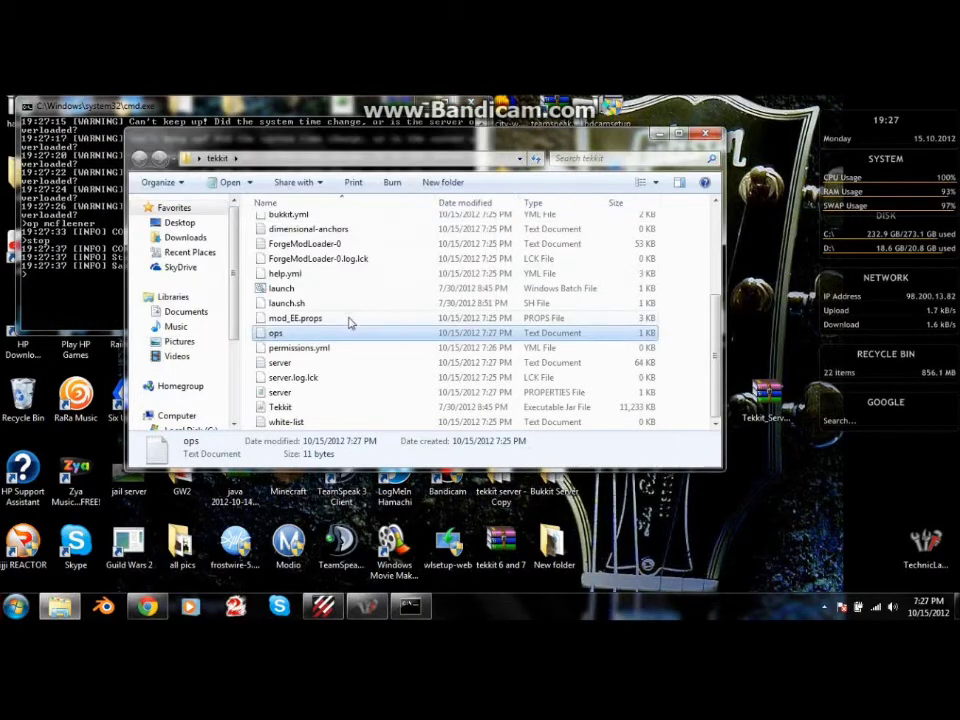
{"action": "double_click", "coordinate": [290, 392]}
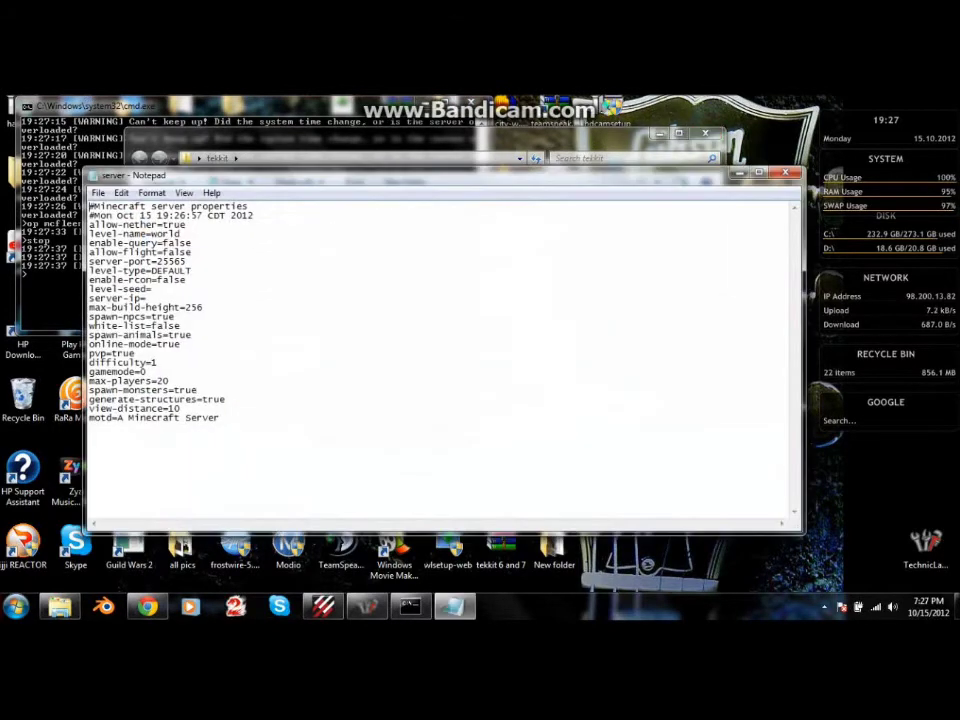
{"action": "left_click_drag", "start_coordinate": [160, 175], "coordinate": [325, 153]}
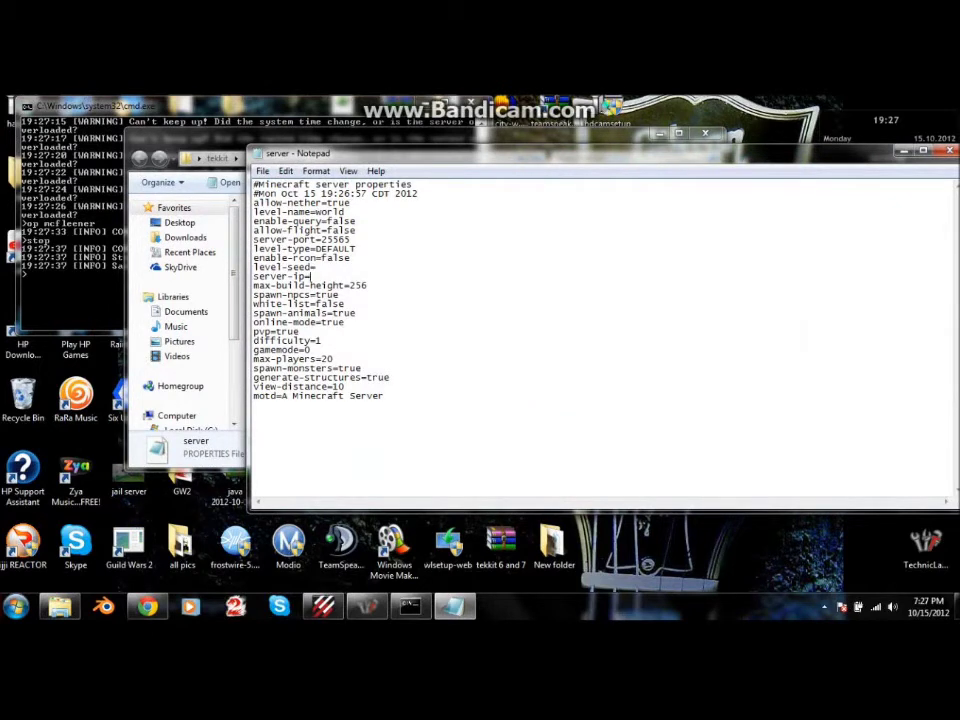
{"action": "left_click", "coordinate": [330, 606]}
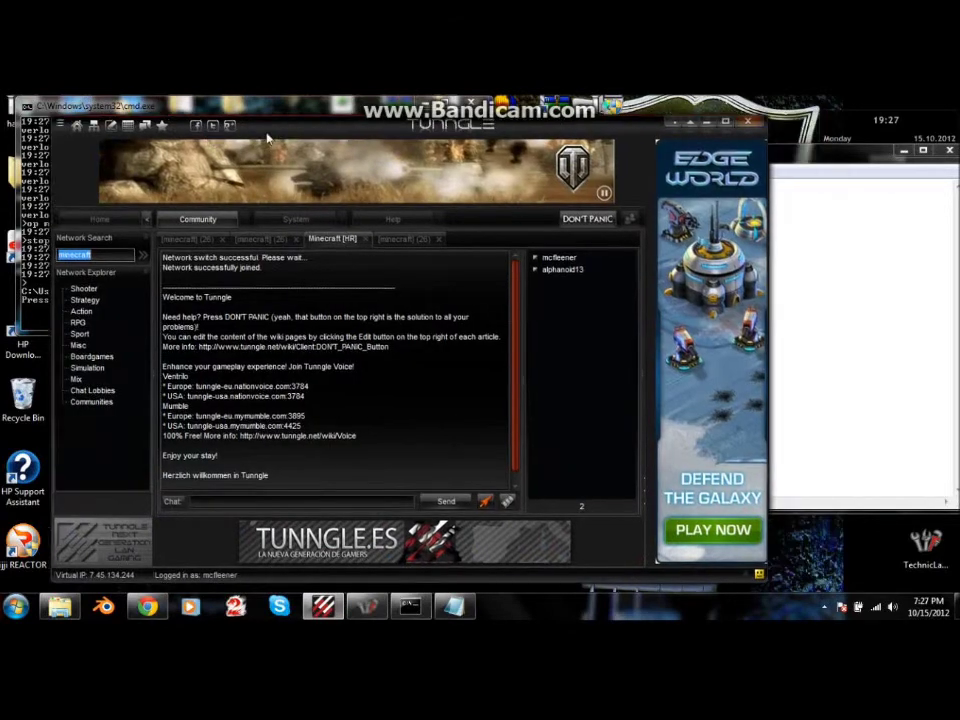
{"action": "left_click_drag", "start_coordinate": [267, 134], "coordinate": [222, 138]}
{"action": "left_click", "coordinate": [806, 165]}
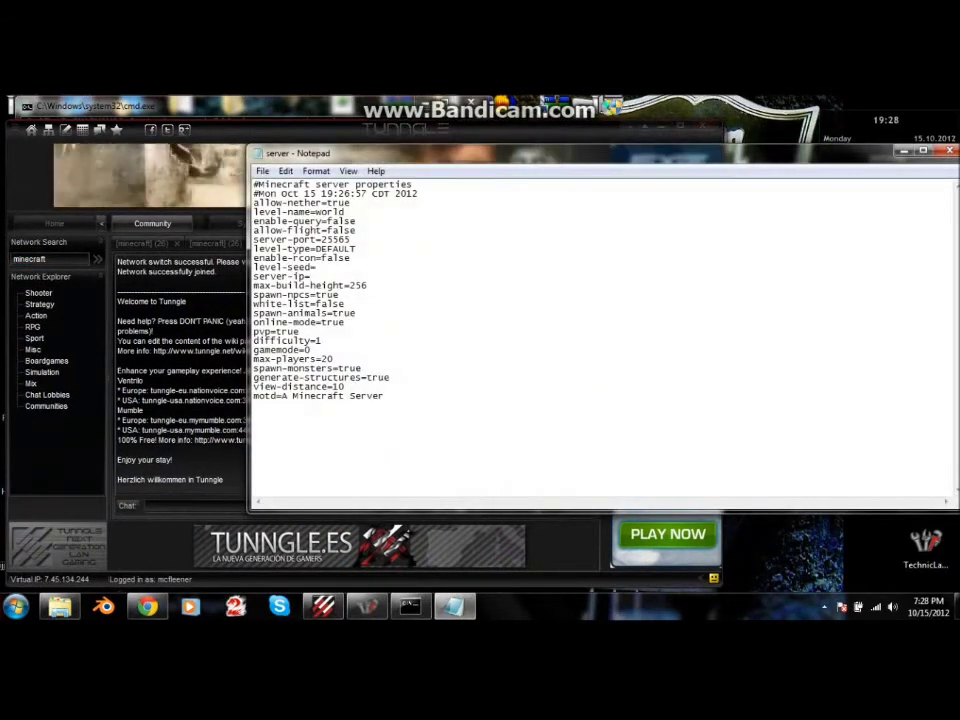
{"action": "type", "text": "7"}
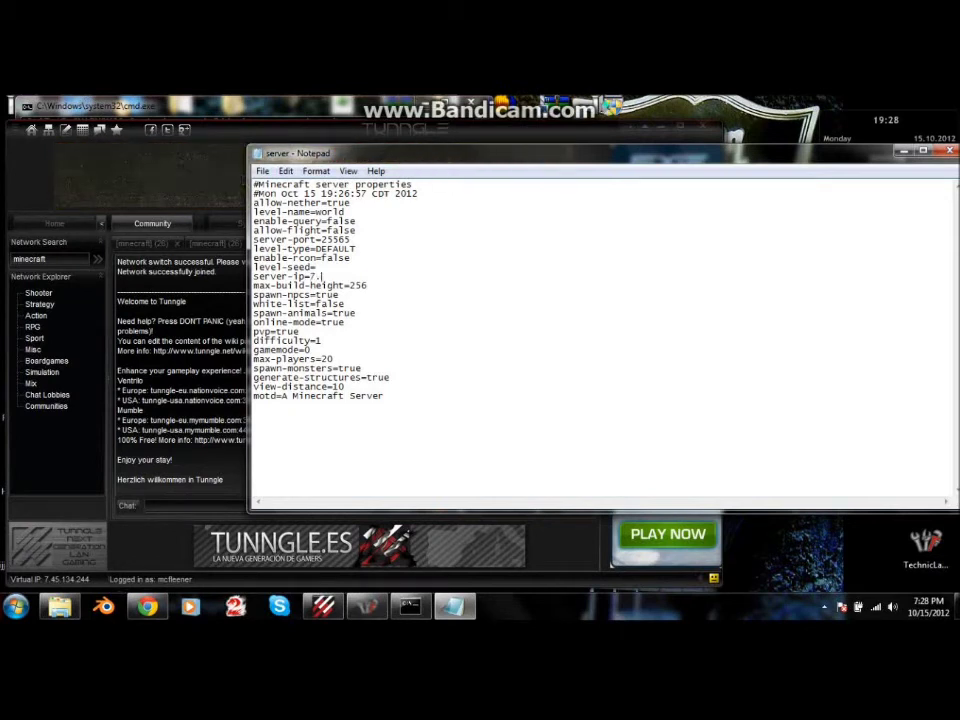
{"action": "type", "text": ".45.134.244"}
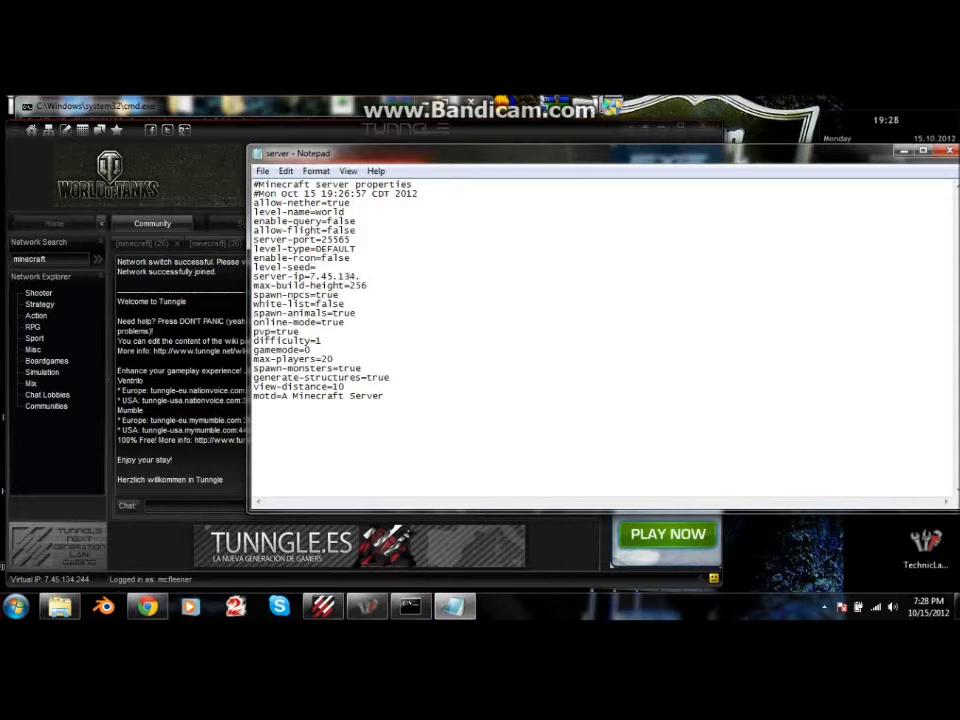
{"action": "left_click", "coordinate": [949, 151]}
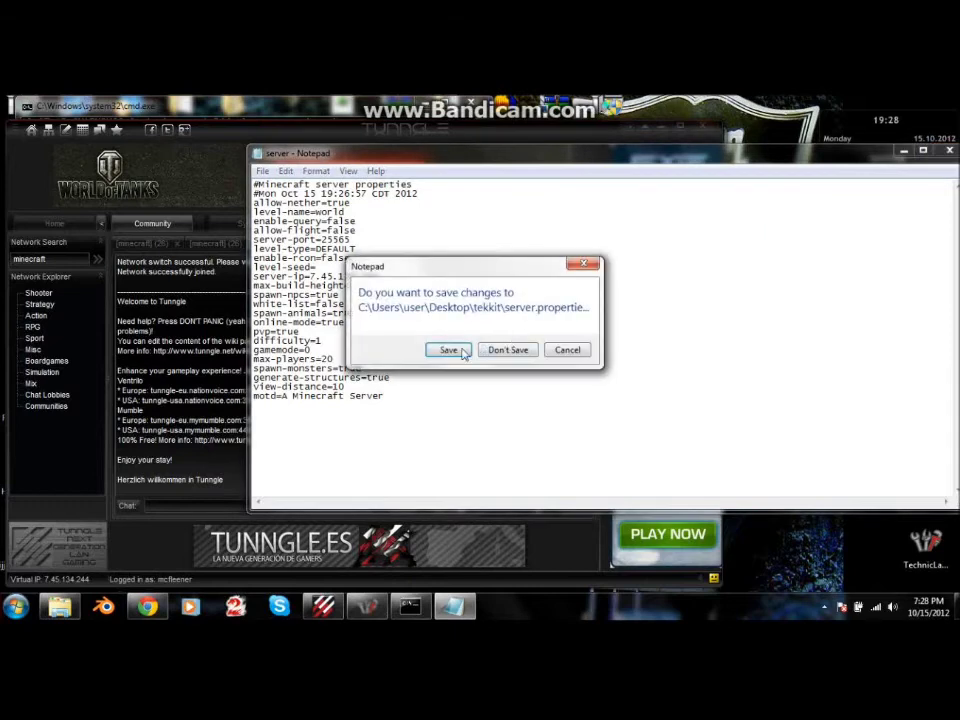
{"action": "left_click", "coordinate": [450, 348]}
{"action": "left_click", "coordinate": [663, 127]}
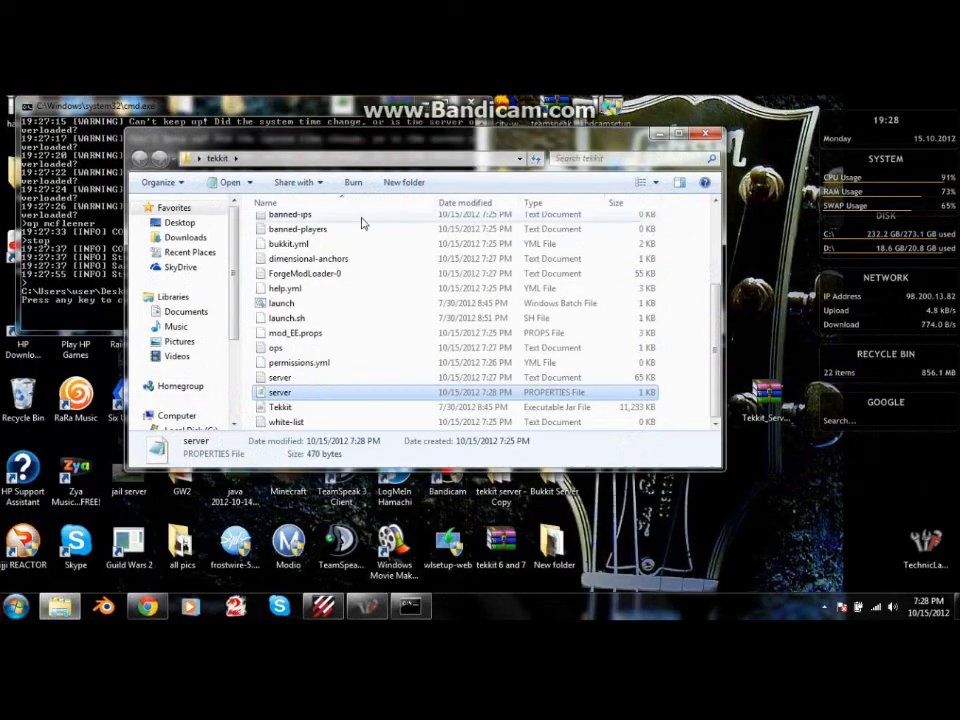
Start the Tekkit server again with the launch batch file in the tekkit folder and minimize the folder window.
{"action": "scroll", "coordinate": [710, 293], "scroll_direction": "up", "scroll_amount": 2}
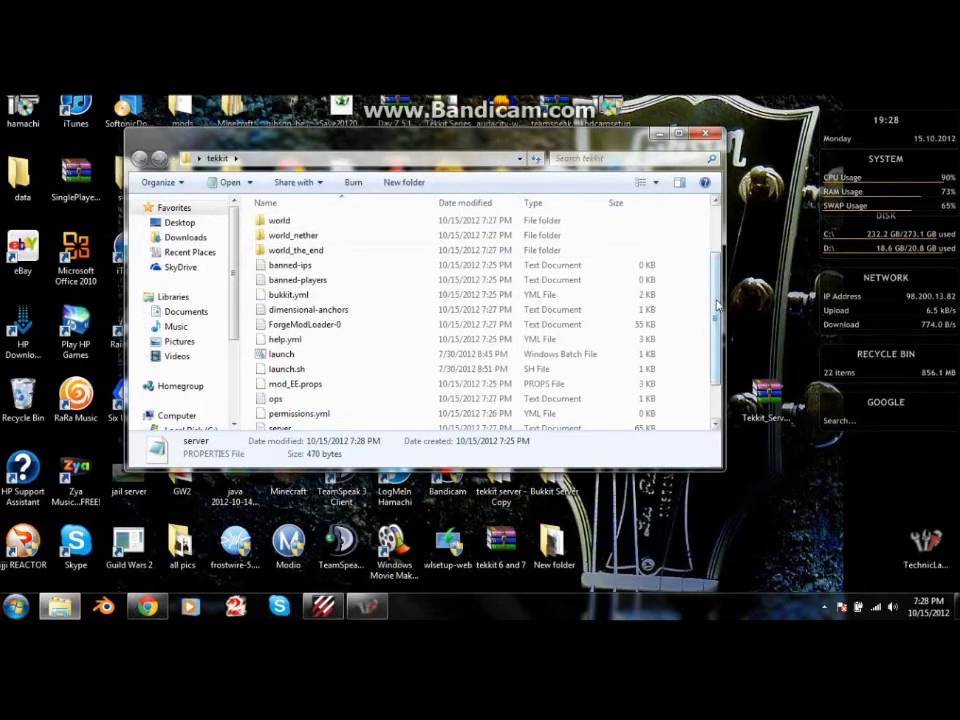
{"action": "scroll", "coordinate": [270, 350], "scroll_direction": "up", "scroll_amount": 1}
{"action": "left_click", "coordinate": [281, 377]}
{"action": "double_click", "coordinate": [282, 378]}
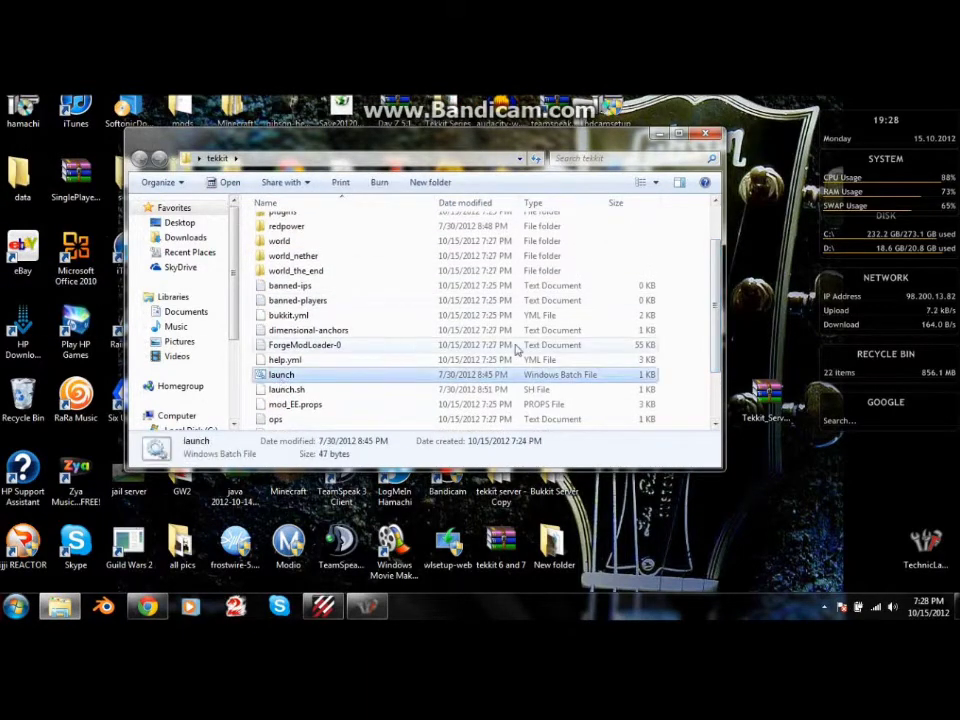
{"action": "left_click", "coordinate": [660, 137]}
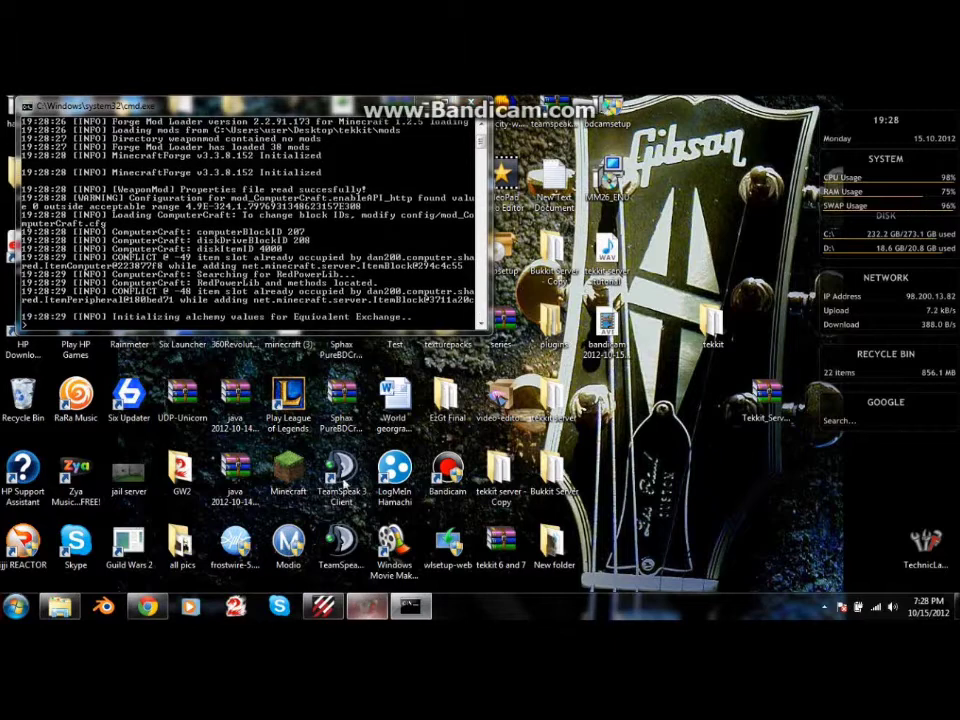
Switch to the Tekkit client, reduce it to a window beside the server console, and check the Tunngle network before minimizing Tunngle.
{"action": "left_click", "coordinate": [368, 608]}
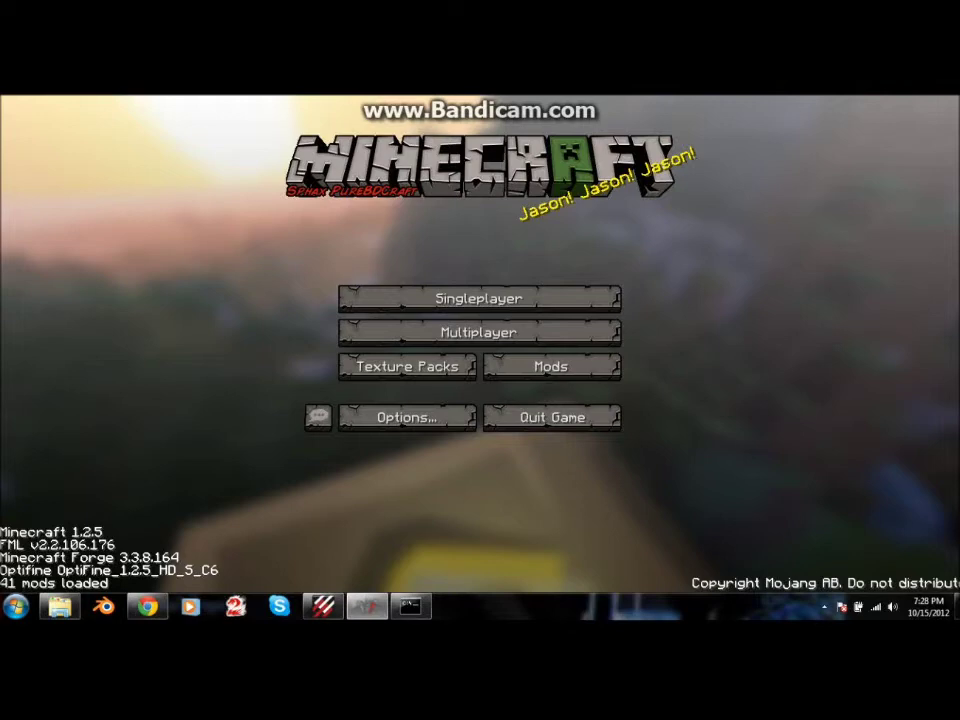
{"action": "left_click", "coordinate": [370, 610]}
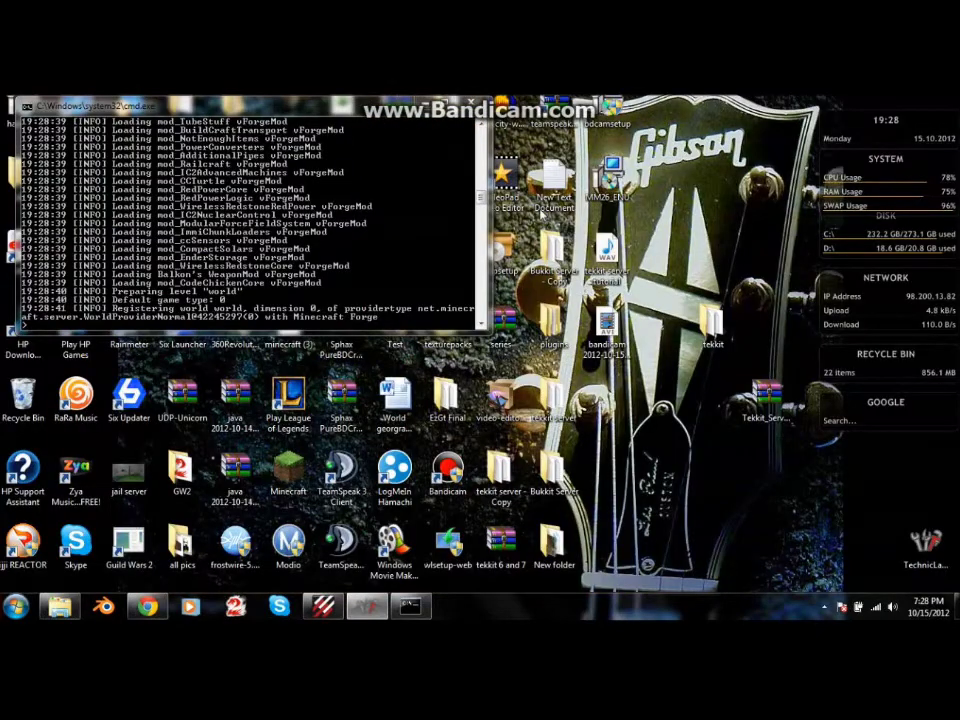
{"action": "left_click", "coordinate": [370, 610]}
{"action": "left_click", "coordinate": [370, 610]}
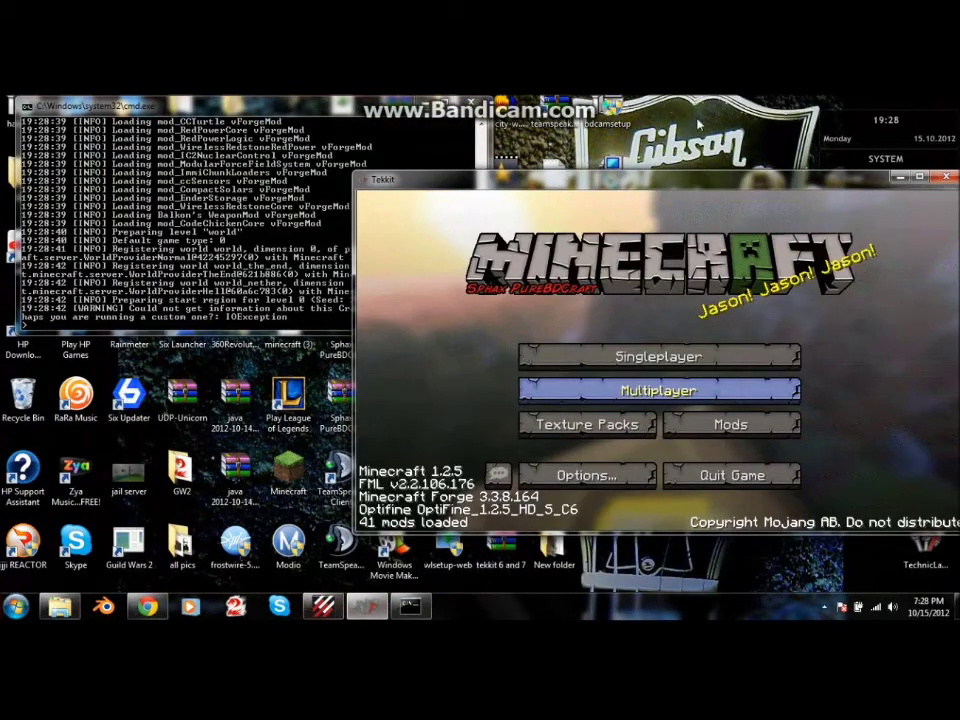
{"action": "left_click_drag", "start_coordinate": [684, 184], "coordinate": [655, 179]}
{"action": "left_click", "coordinate": [331, 608]}
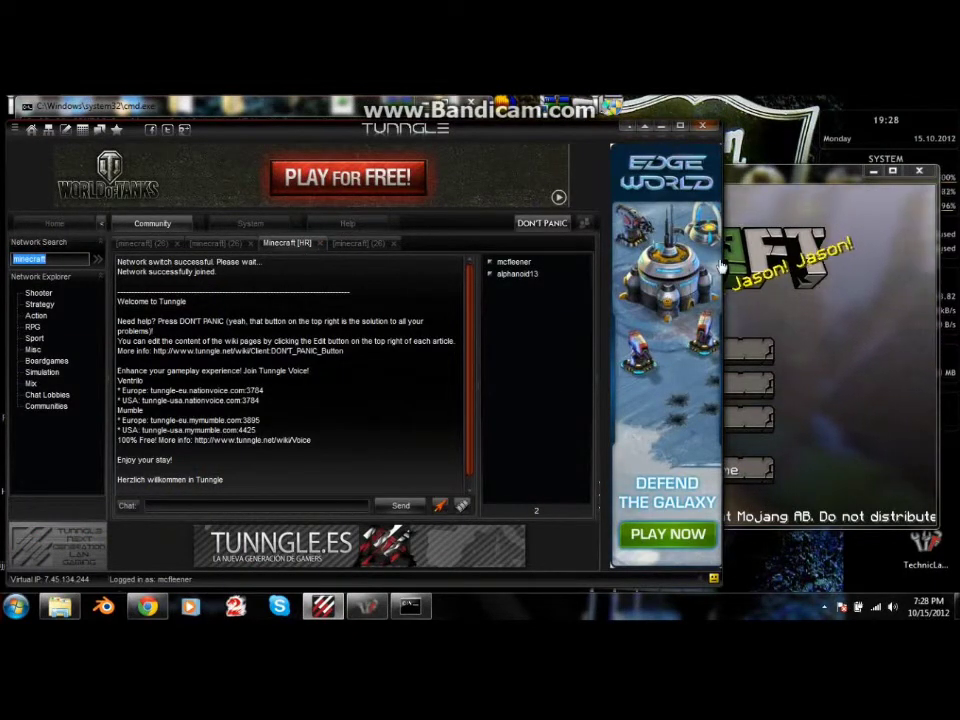
{"action": "left_click", "coordinate": [829, 173]}
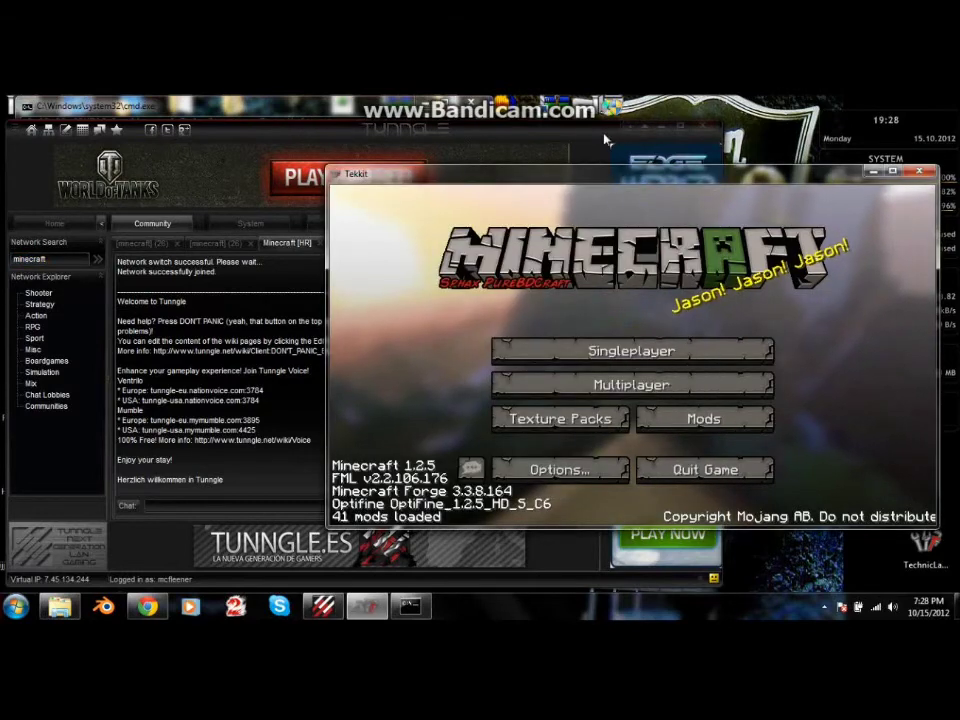
{"action": "left_click", "coordinate": [663, 128]}
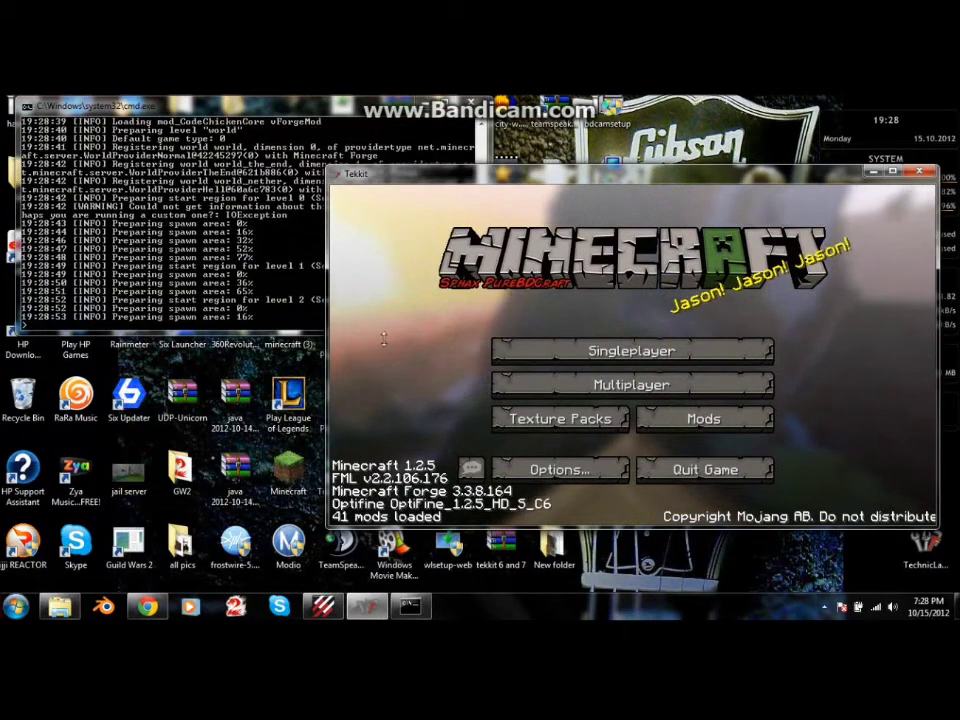
Find the server at 7.45.134.244 in the multiplayer server list of the maximized game and join it.
{"action": "left_click", "coordinate": [545, 383]}
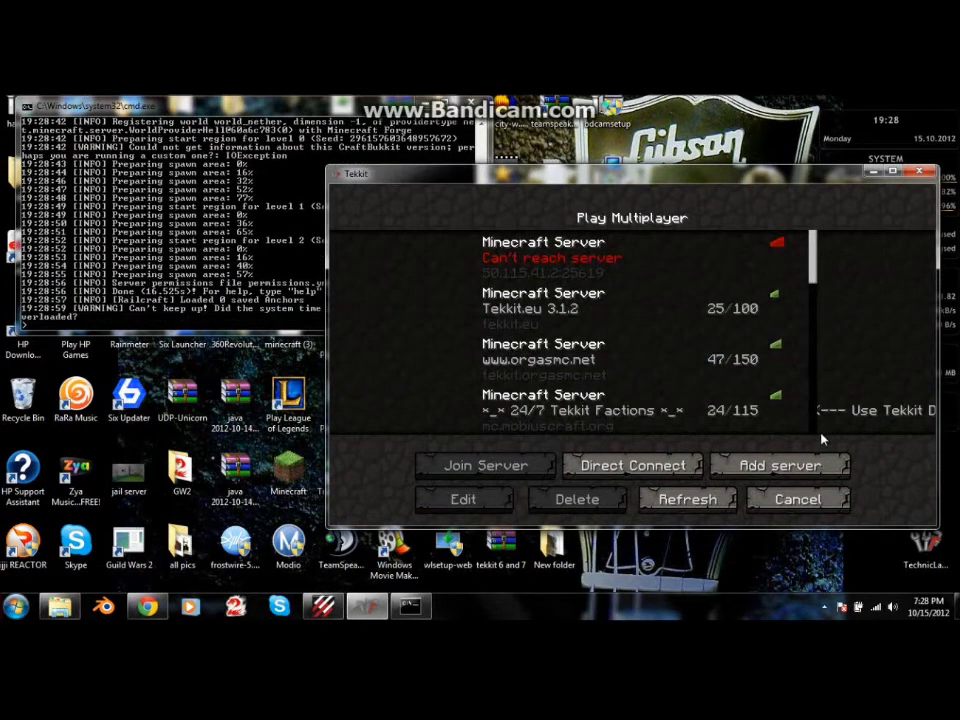
{"action": "scroll", "coordinate": [820, 444], "scroll_direction": "down", "scroll_amount": 5}
{"action": "left_click_drag", "start_coordinate": [819, 442], "coordinate": [810, 390]}
{"action": "scroll", "coordinate": [811, 400], "scroll_direction": "down", "scroll_amount": 1}
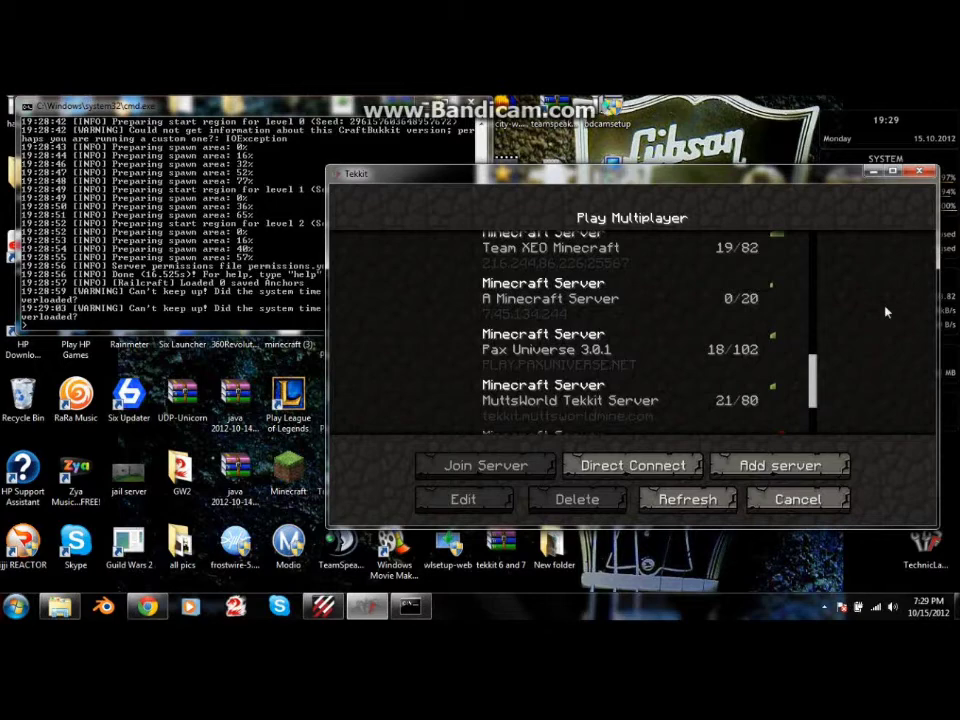
{"action": "left_click", "coordinate": [892, 173]}
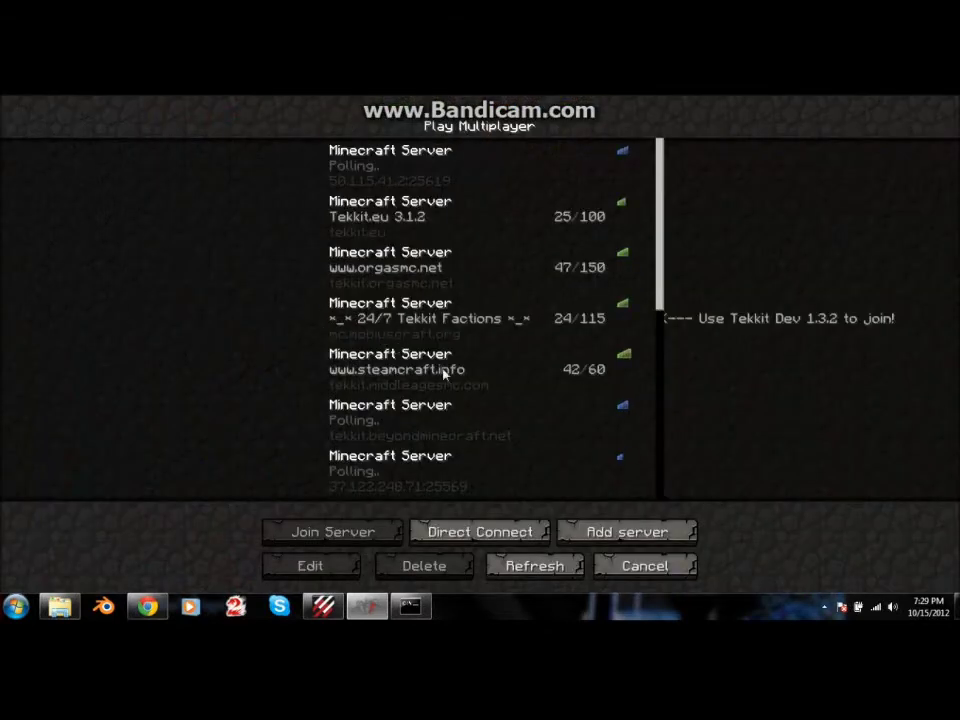
{"action": "left_click_drag", "start_coordinate": [659, 300], "coordinate": [646, 432]}
{"action": "left_click", "coordinate": [561, 375]}
{"action": "left_click", "coordinate": [331, 522]}
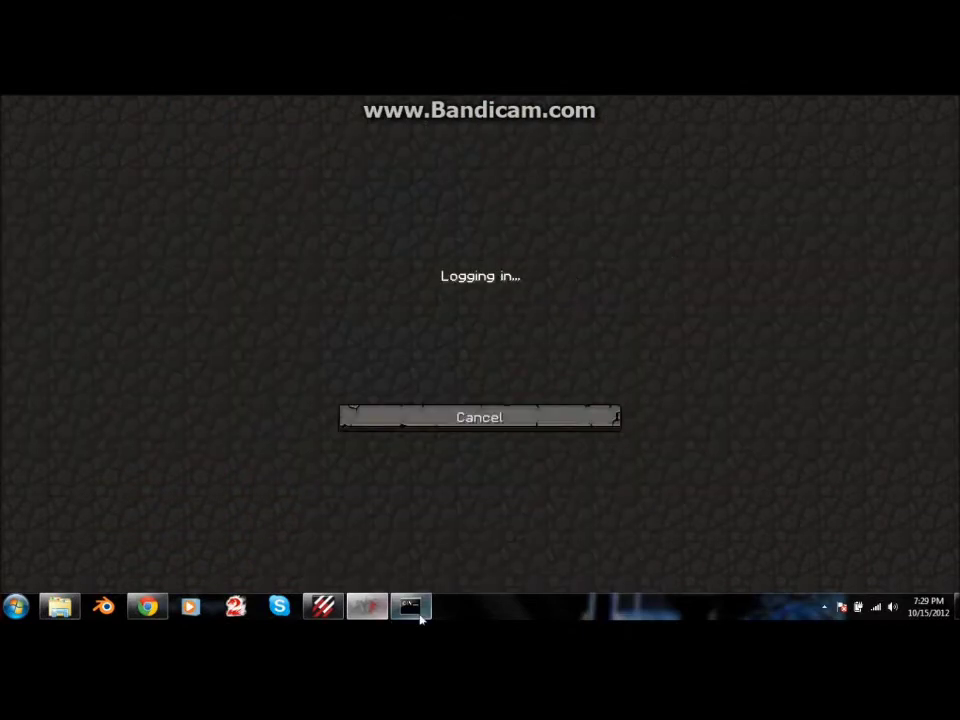
Switch to the server console and run the help command to list the available server commands.
{"action": "left_click", "coordinate": [426, 612]}
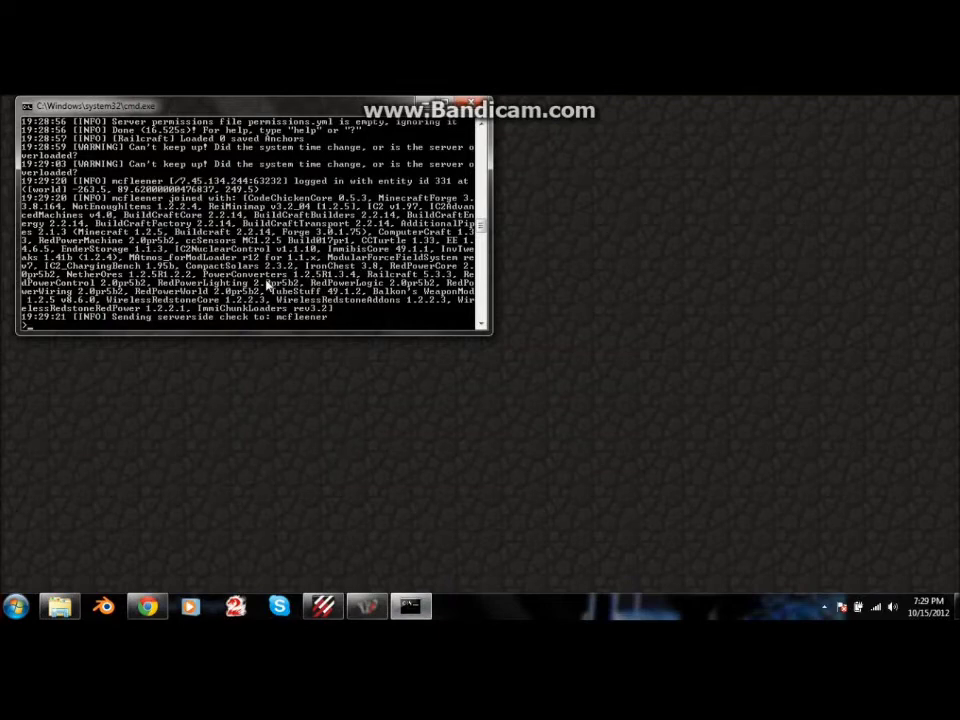
{"action": "type", "text": "help"}
{"action": "key", "text": "Return"}
{"action": "scroll", "coordinate": [460, 241], "scroll_direction": "up", "scroll_amount": 1}
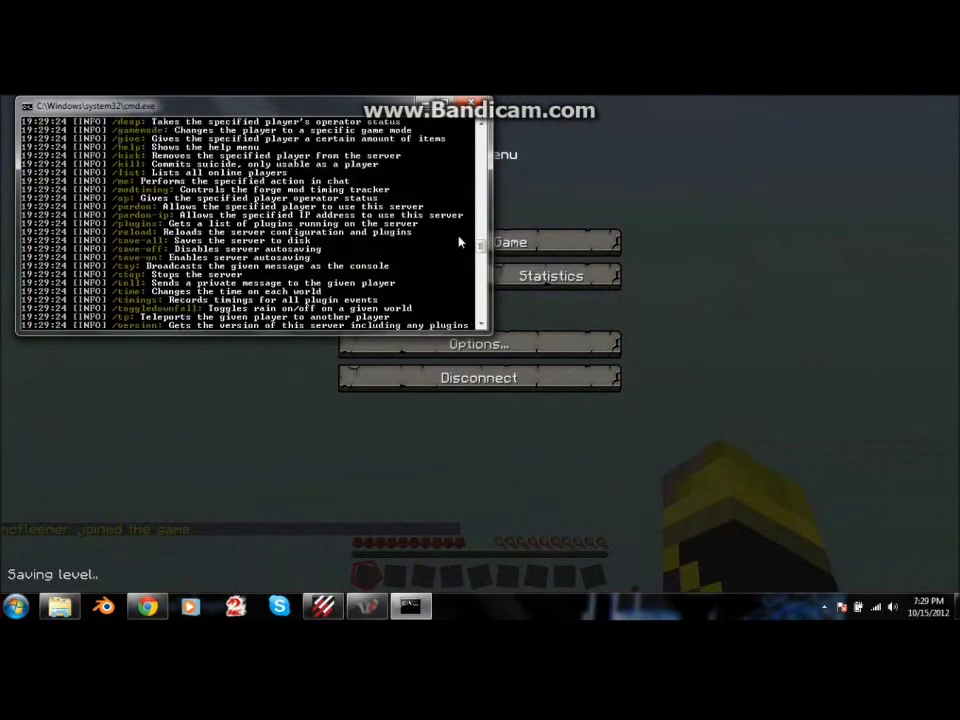
Return to the game and use the gamemode command to set the player's game mode to 1.
{"action": "left_click", "coordinate": [776, 335]}
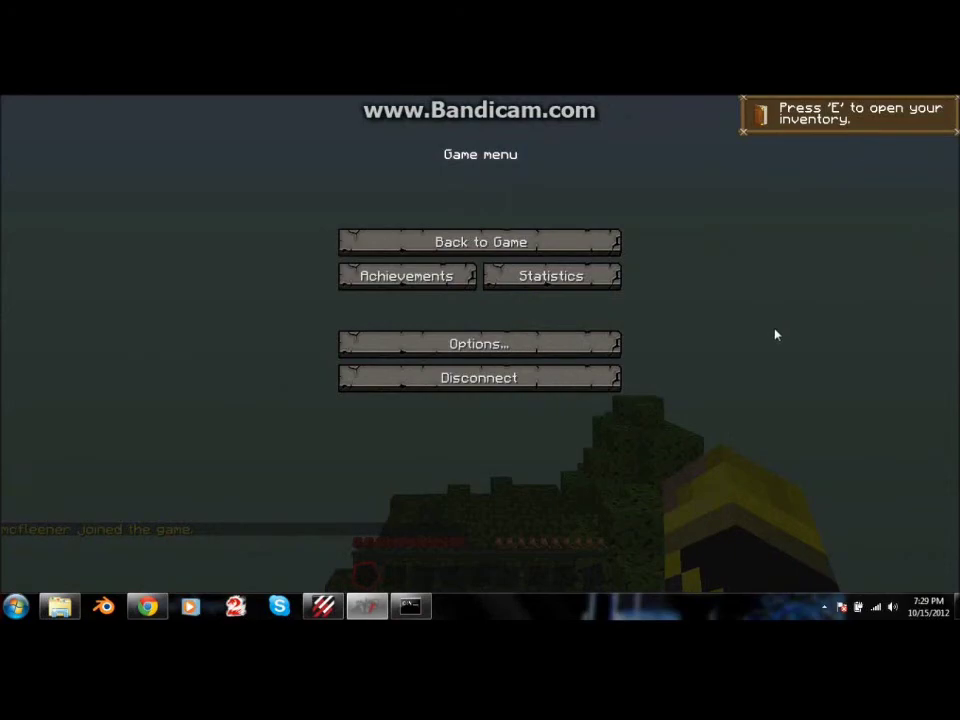
{"action": "key", "text": "Escape"}
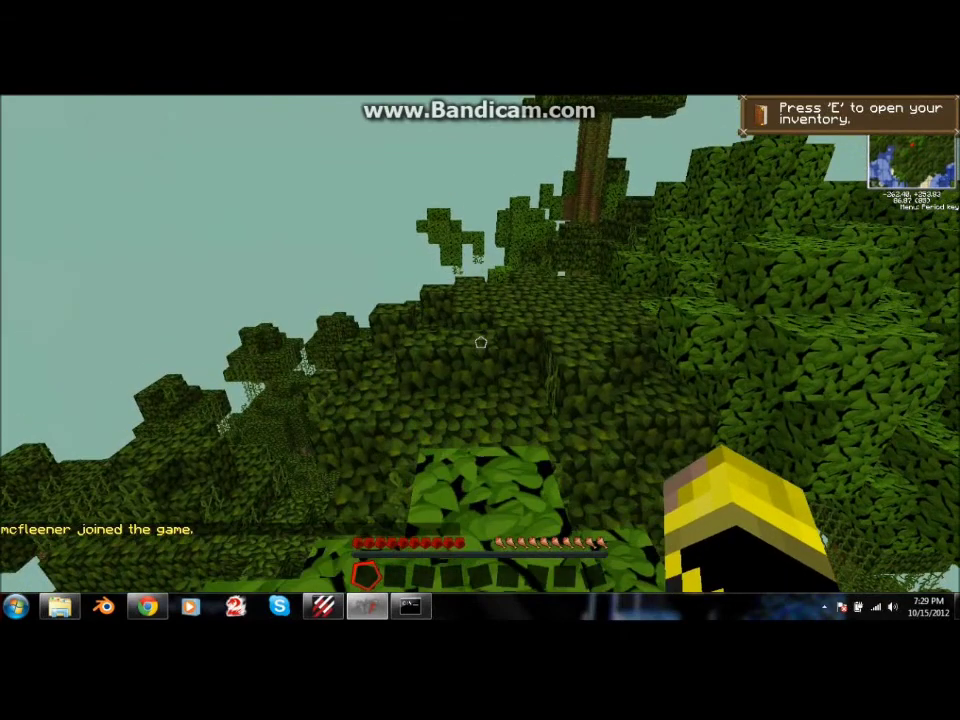
{"action": "key", "text": "slash"}
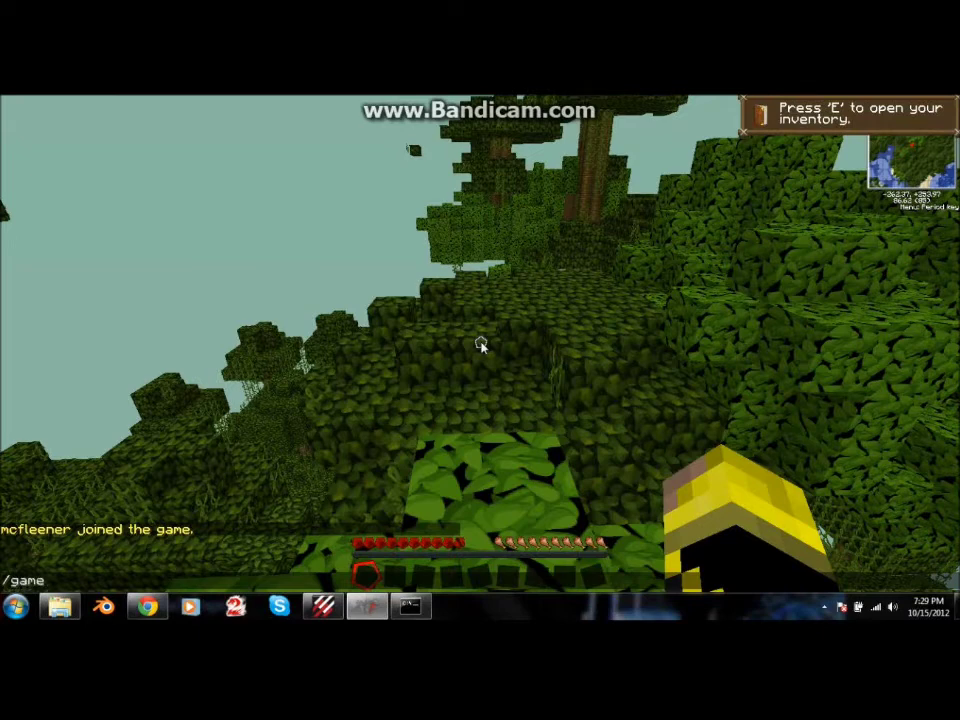
{"action": "type", "text": "gamemode mcfleener 1"}
{"action": "key", "text": "Return"}
Move the character forward across the jungle treetops and take off to try out creative mode.
{"action": "key", "text": "w"}
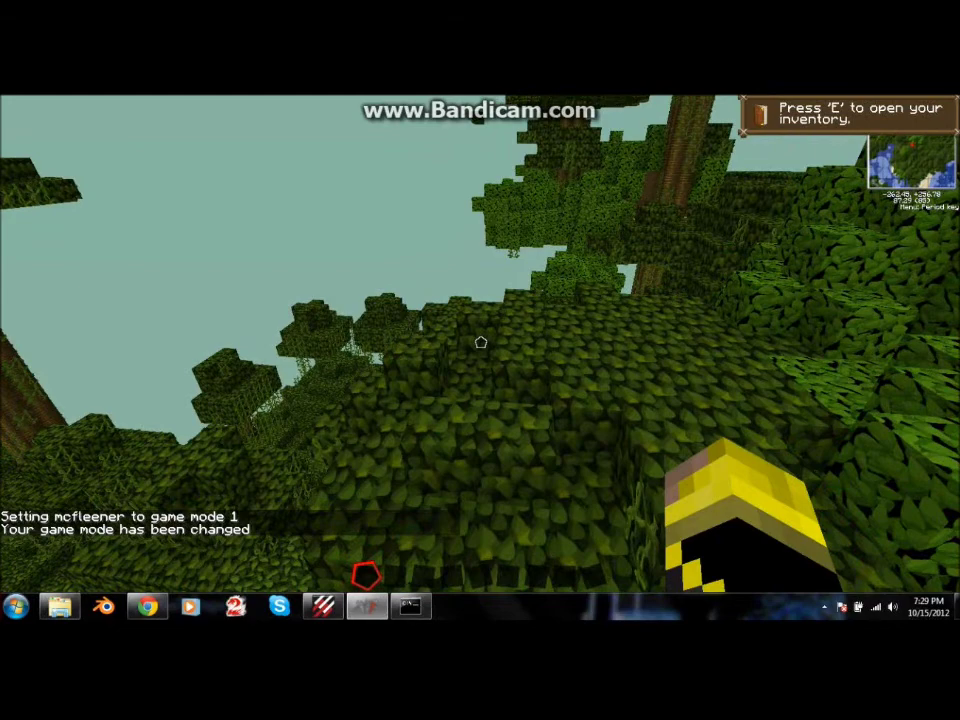
{"action": "key", "text": "w"}
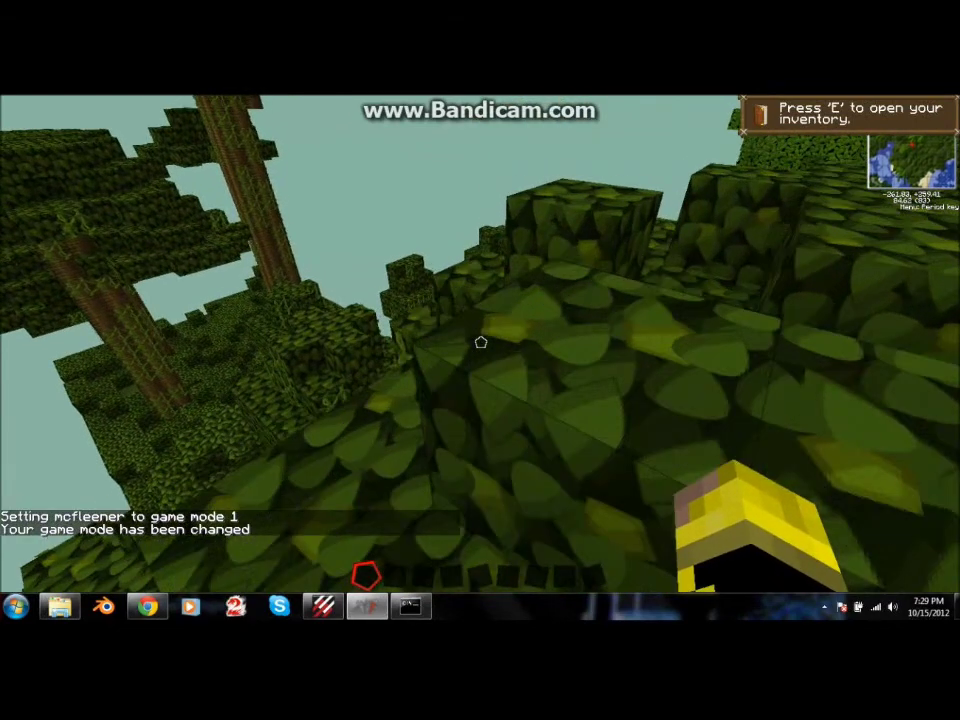
{"action": "key", "text": "w"}
{"action": "key", "text": "space"}
Try to run the previous gamemode command for the player's username without a mode number.
{"action": "key", "text": "t"}
{"action": "key", "text": "Up"}
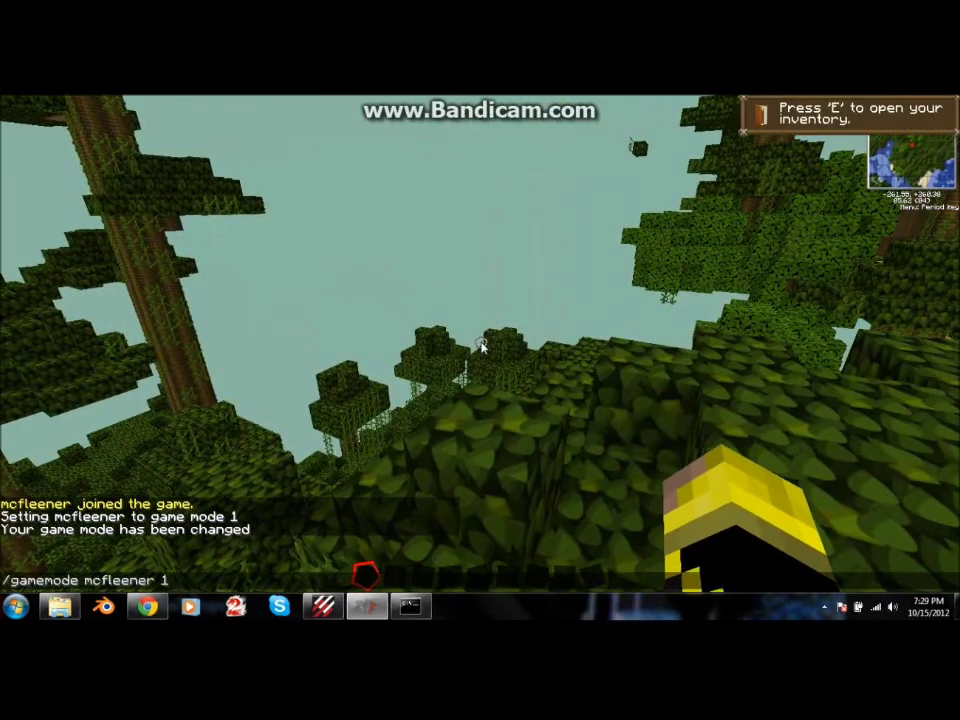
{"action": "key", "text": "BackSpace"}
{"action": "key", "text": "BackSpace"}
{"action": "key", "text": "Return"}
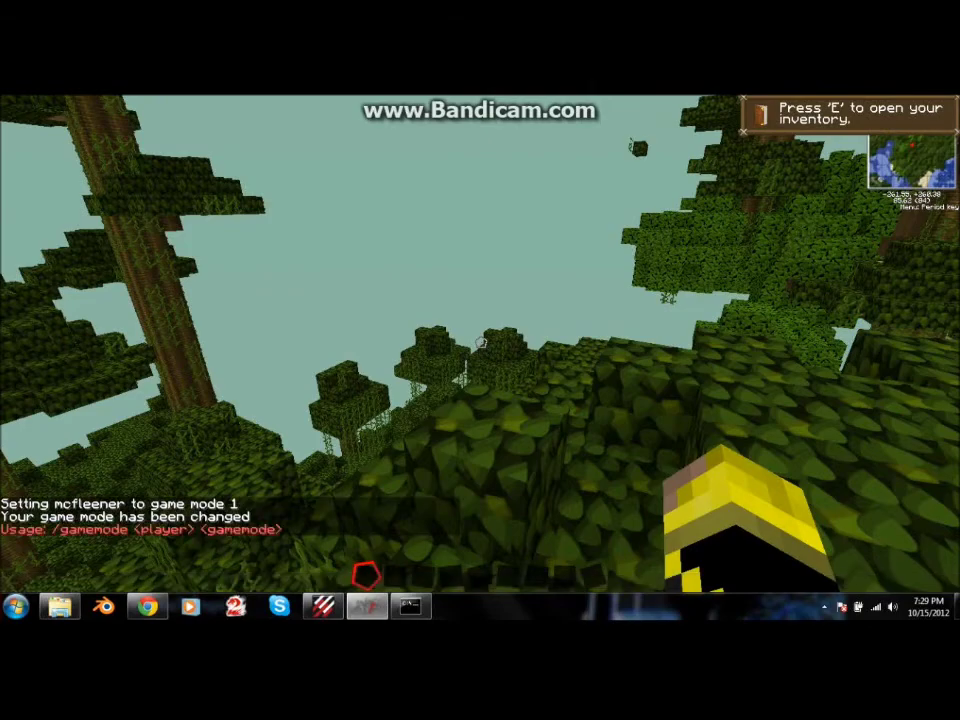
Fly forward over the jungle and descend toward the tree canopy.
{"action": "key", "text": "w"}
{"action": "key", "text": "space"}
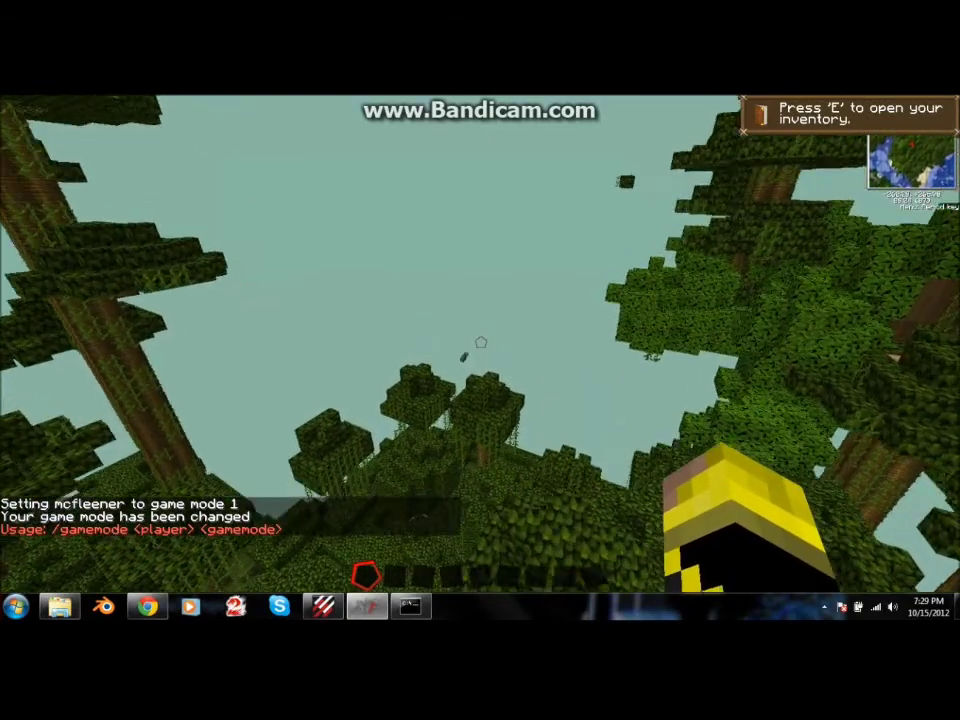
{"action": "key", "text": "w"}
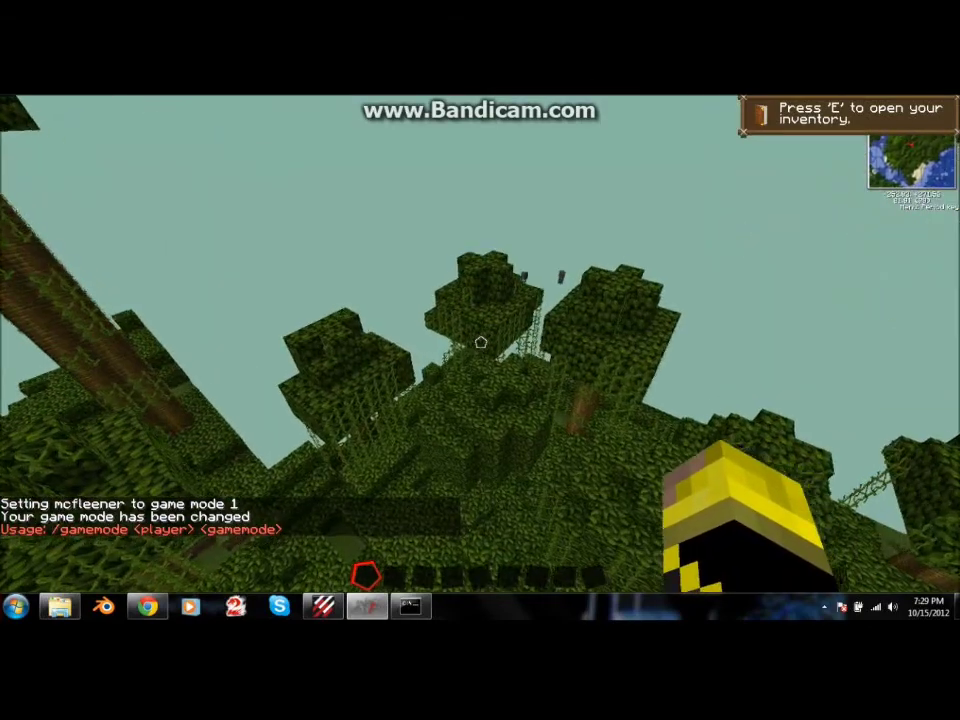
{"action": "key", "text": "shift"}
{"action": "key", "text": "w"}
{"action": "key", "text": "shift"}
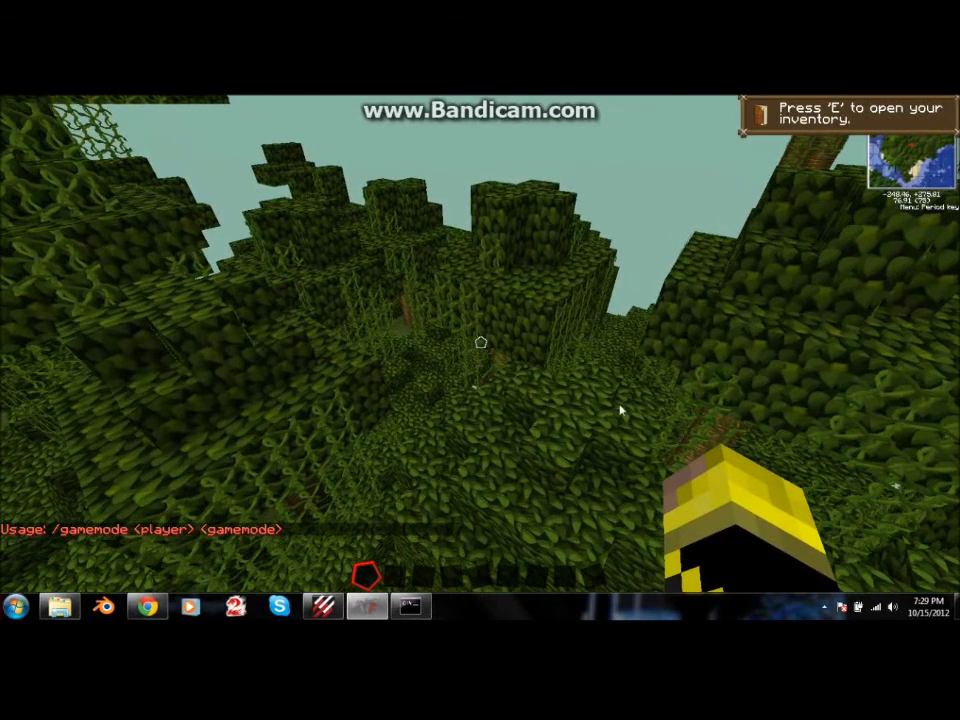